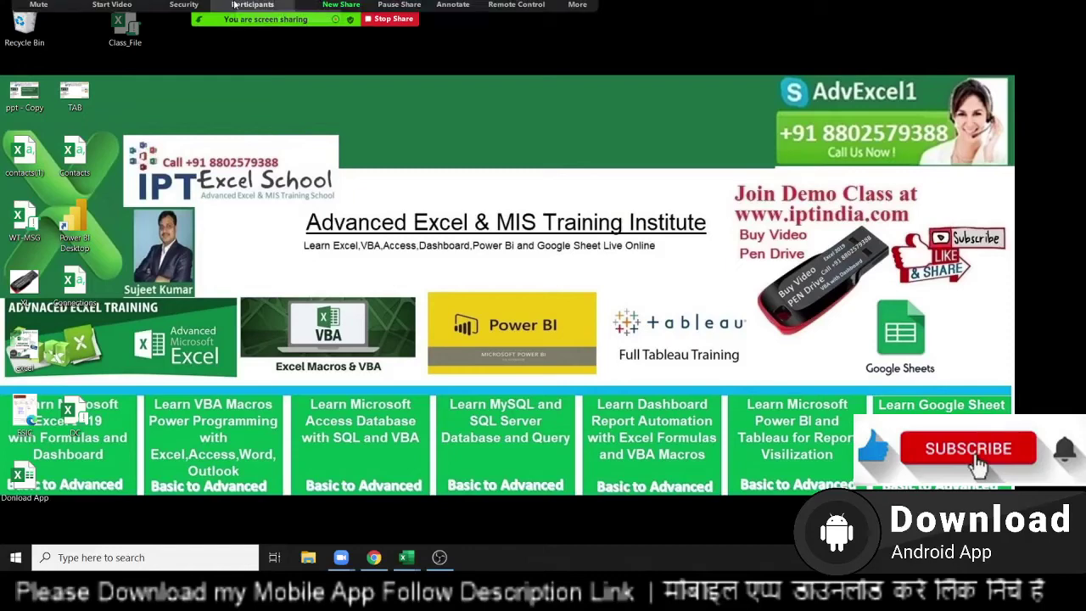
- Open the meeting's More options list, then close it again
click(577, 13)
click(618, 73)
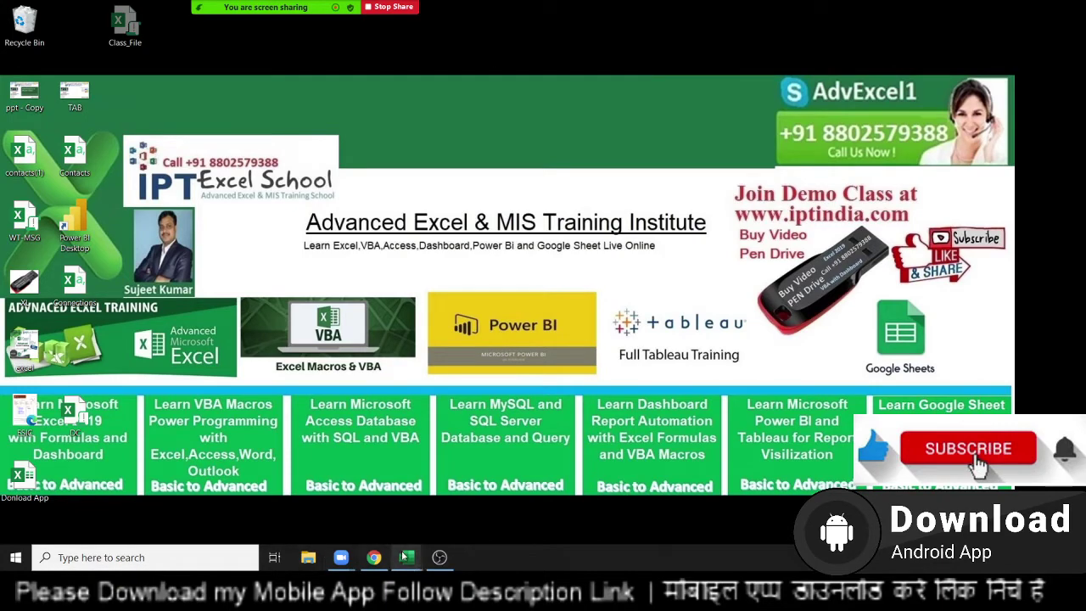
- From the Book5 window, start a new blank workbook and zoom in
mouse_move(404, 555)
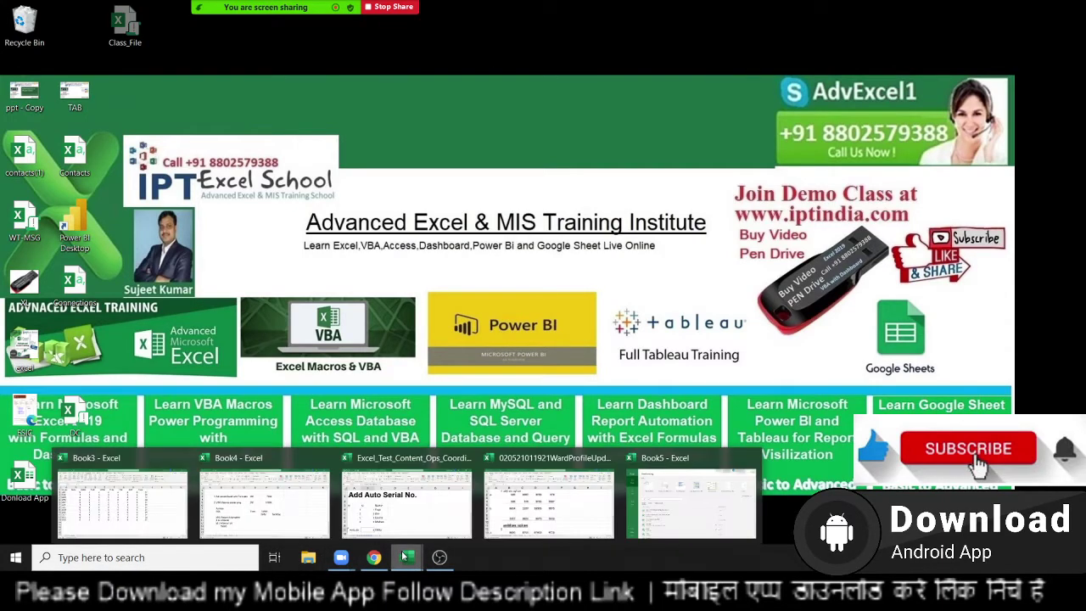
click(647, 524)
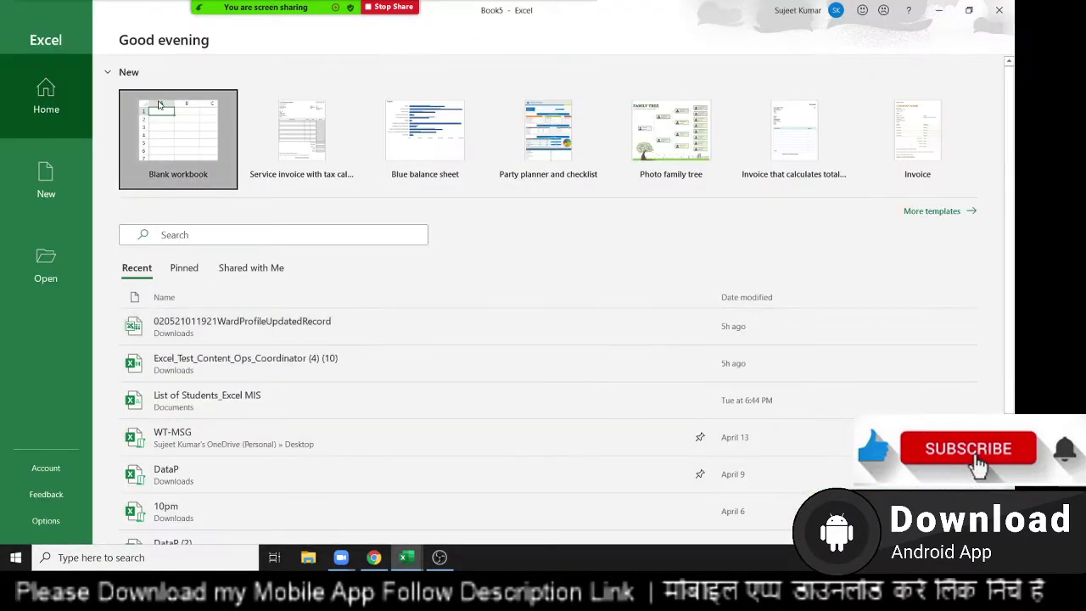
click(170, 123)
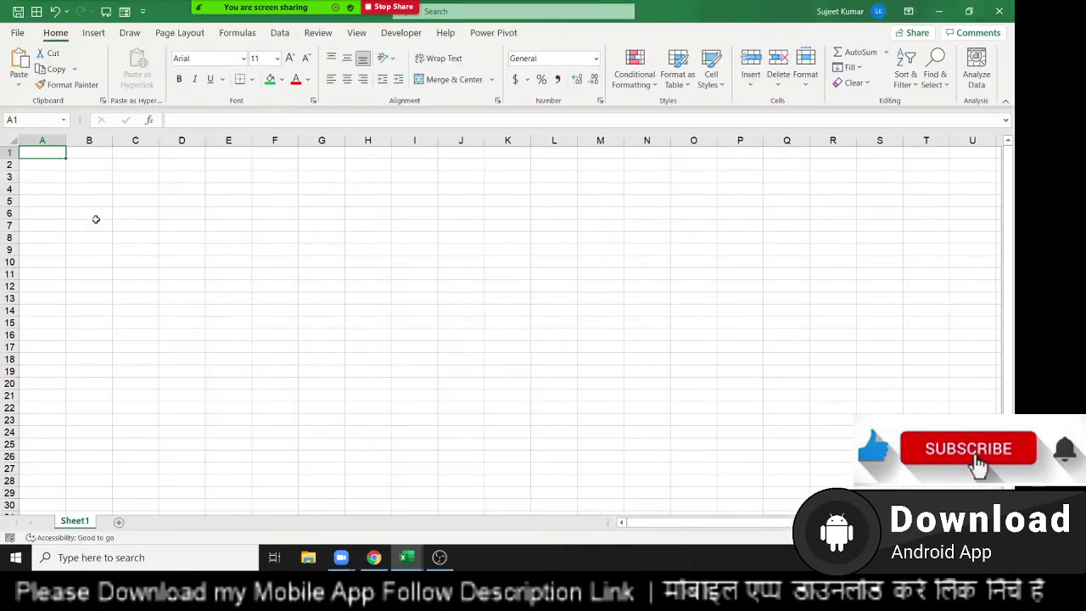
scroll(96, 219, up, 5)
scroll(95, 218, up, 2)
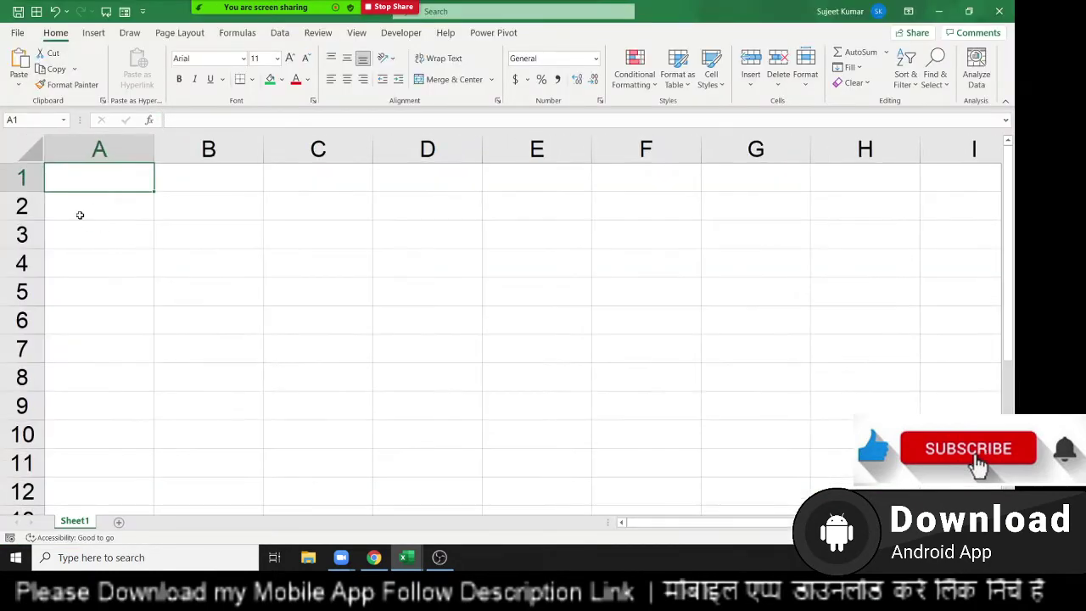
- Enter VBA in cell A1 and VB6 in cell A2
text(VBA)
key(Tab)
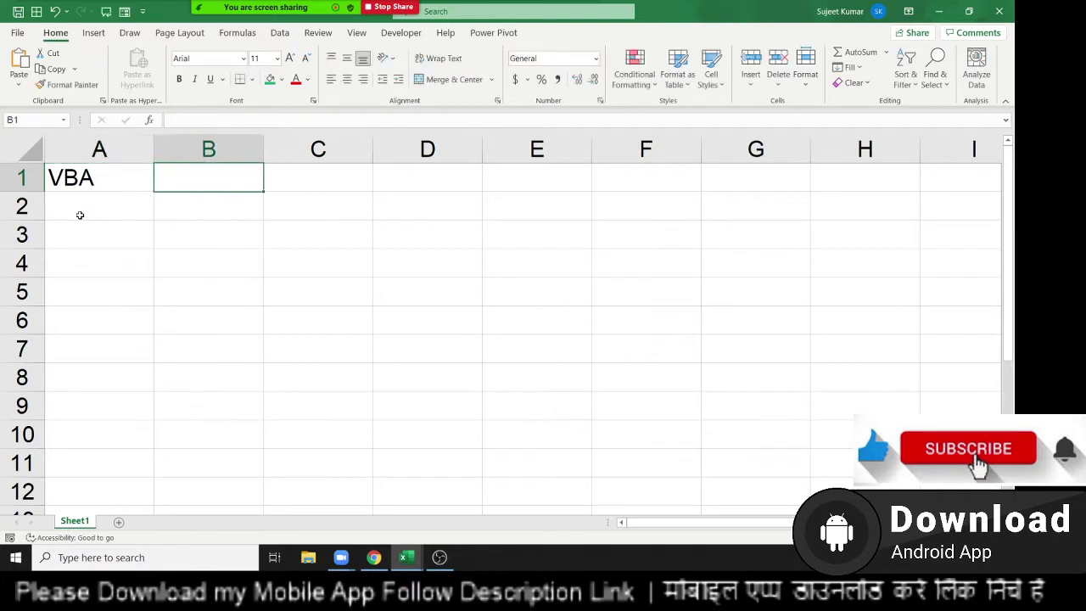
key(Down)
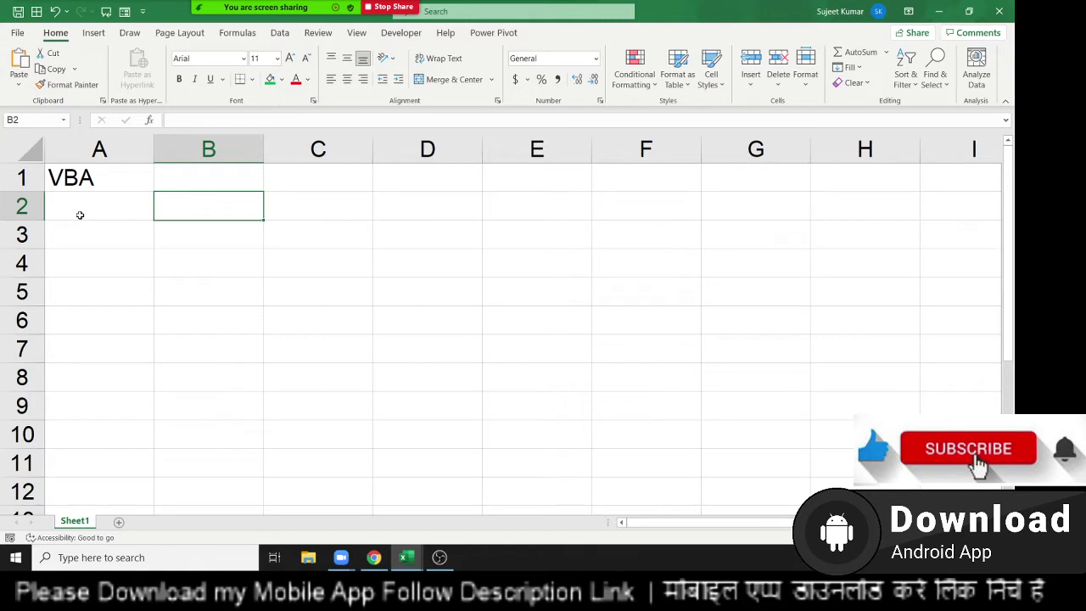
click(79, 214)
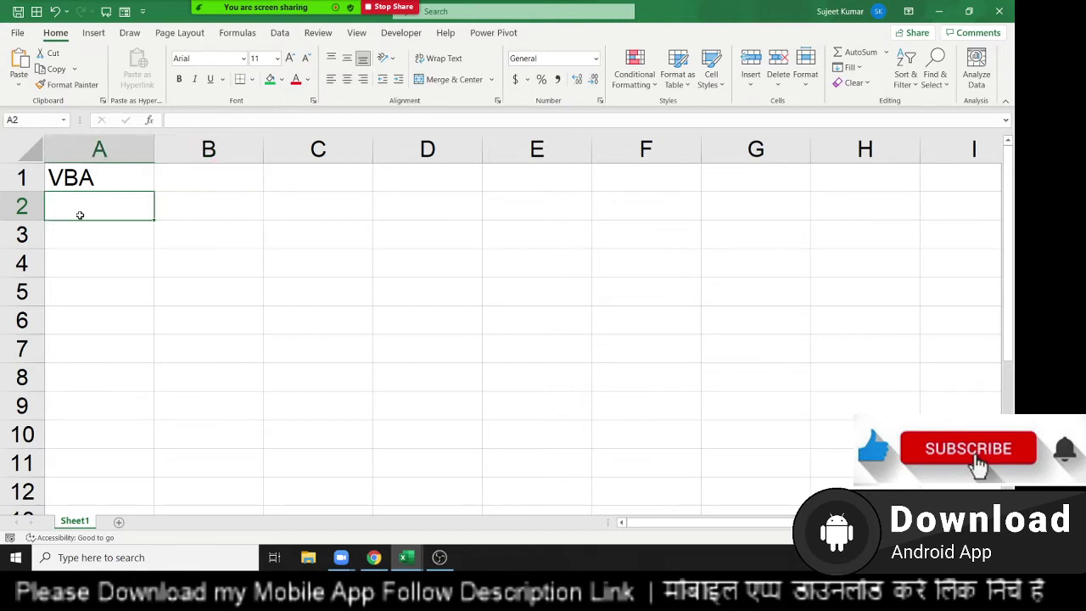
text(VB)
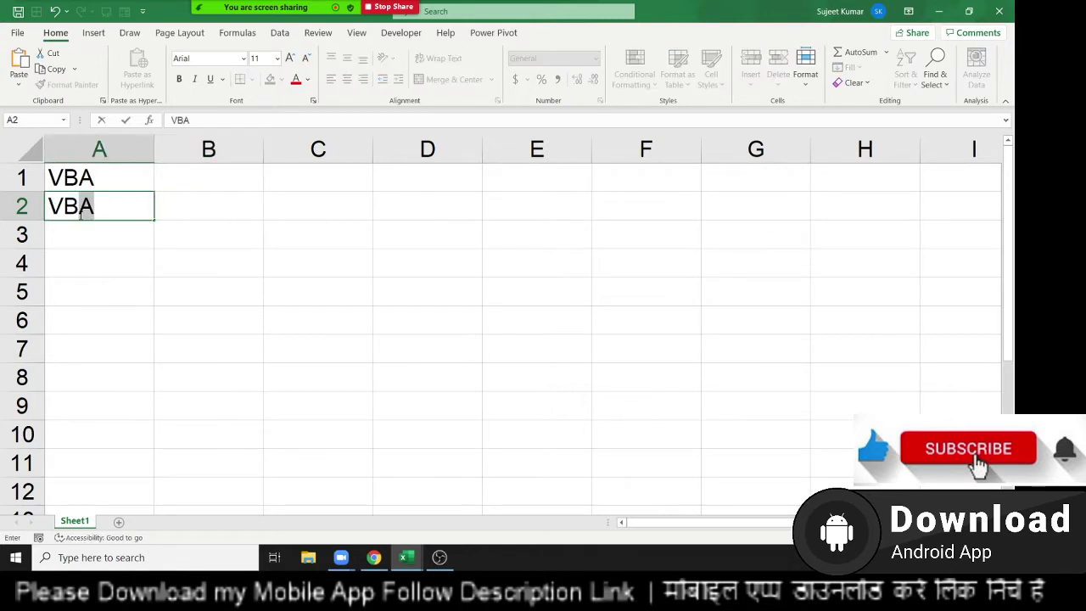
text(6)
key(Return)
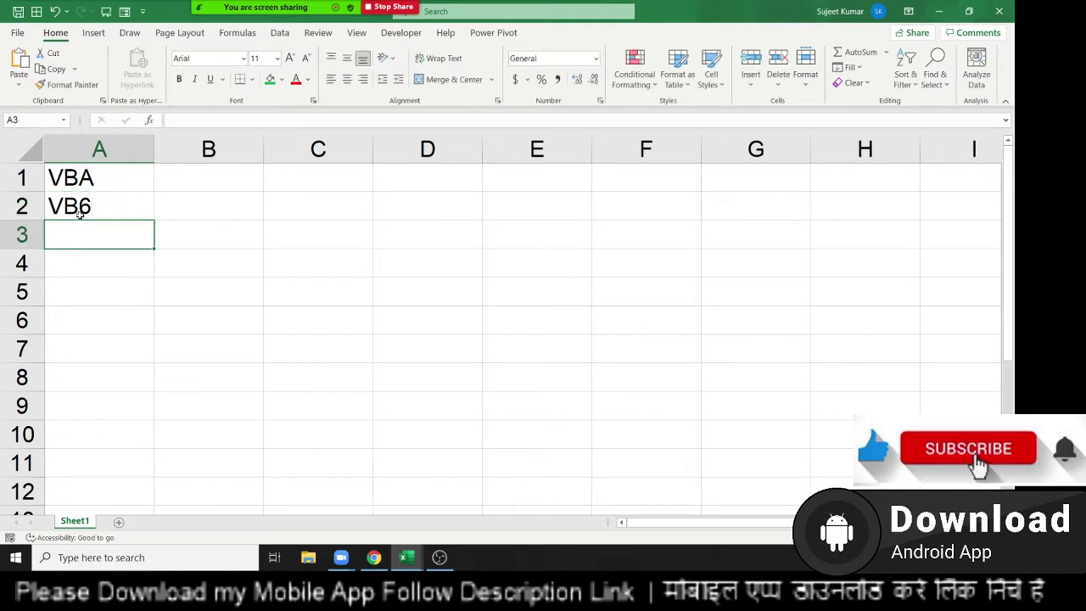
- Delete VB6 from cell A2, keeping VBA in A1
click(80, 215)
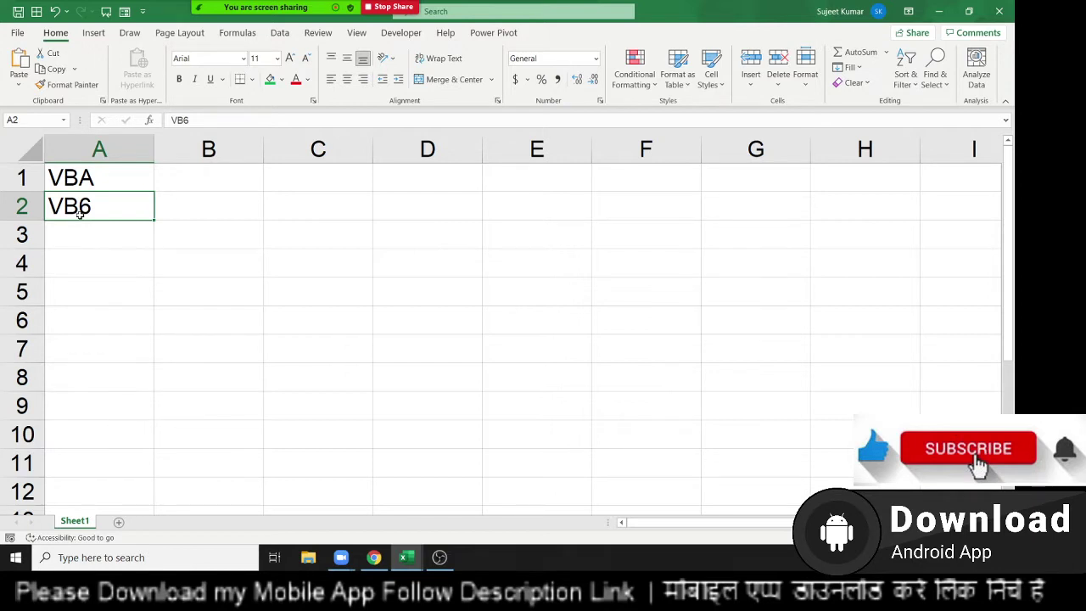
key(Up)
key(Right)
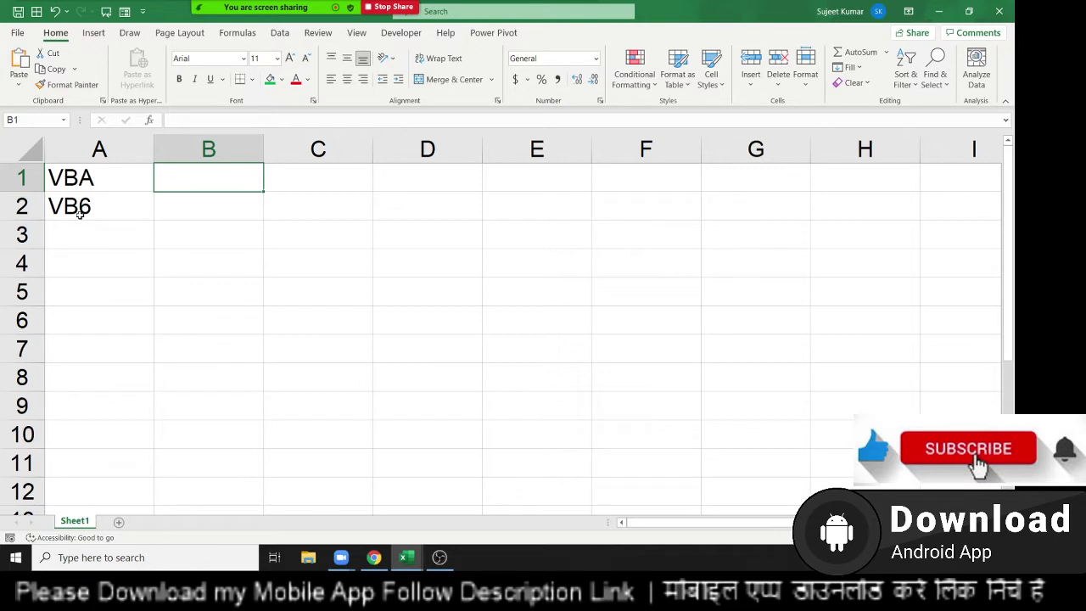
key(Left)
key(Down)
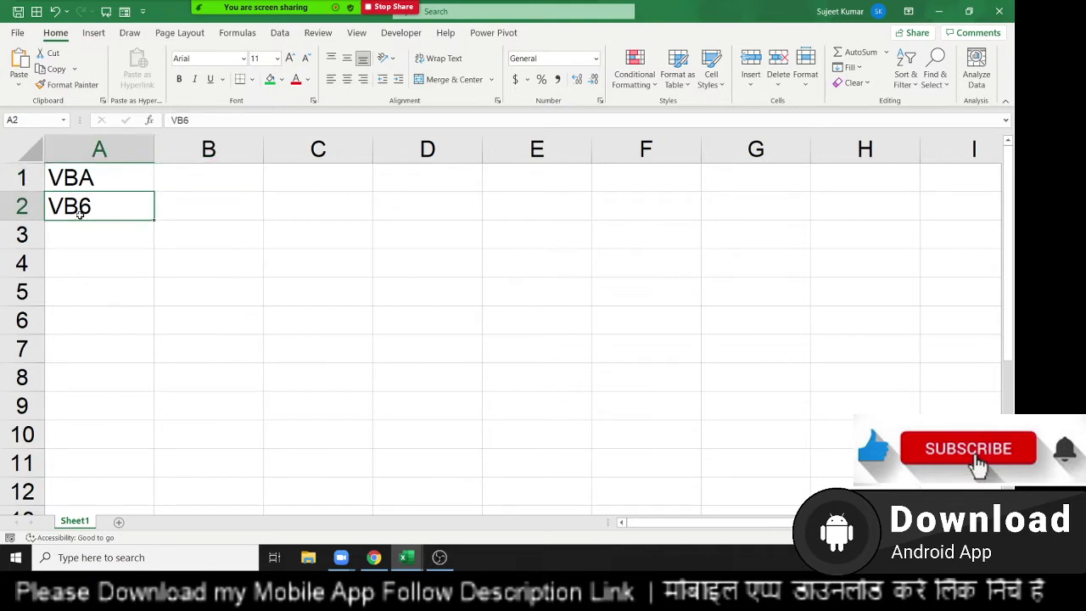
key(Delete)
key(Up)
key(Right)
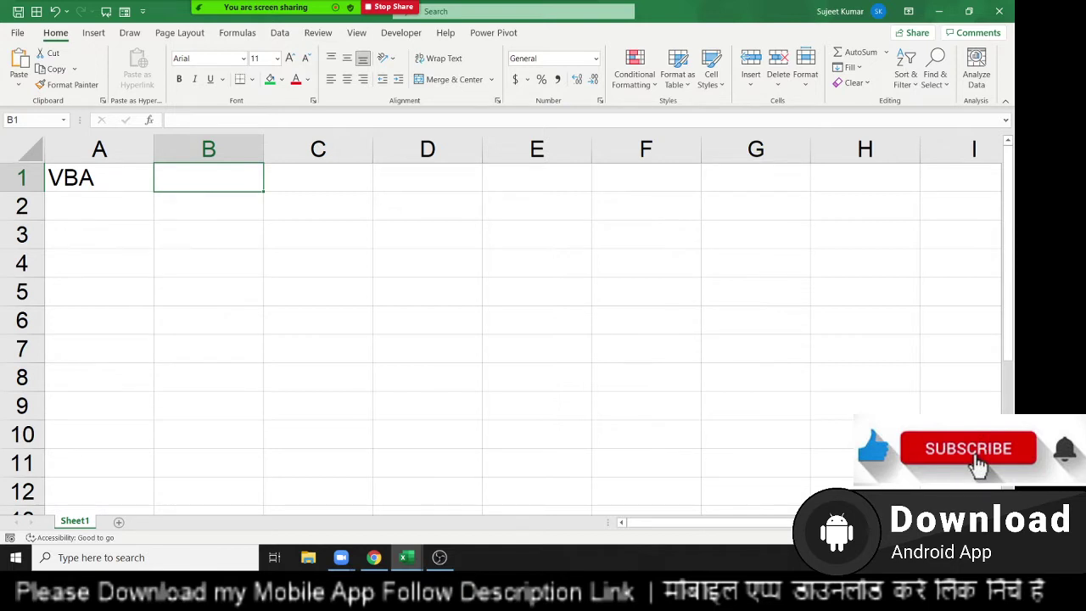
- Open the meeting participants list, then close it
mouse_move(35, 5)
click(264, 11)
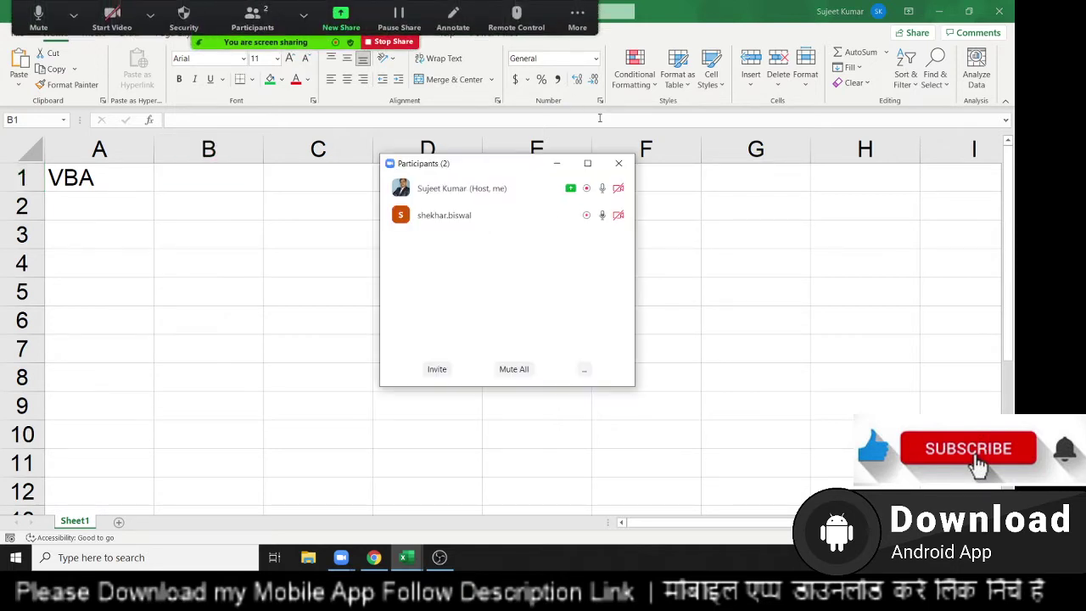
click(618, 163)
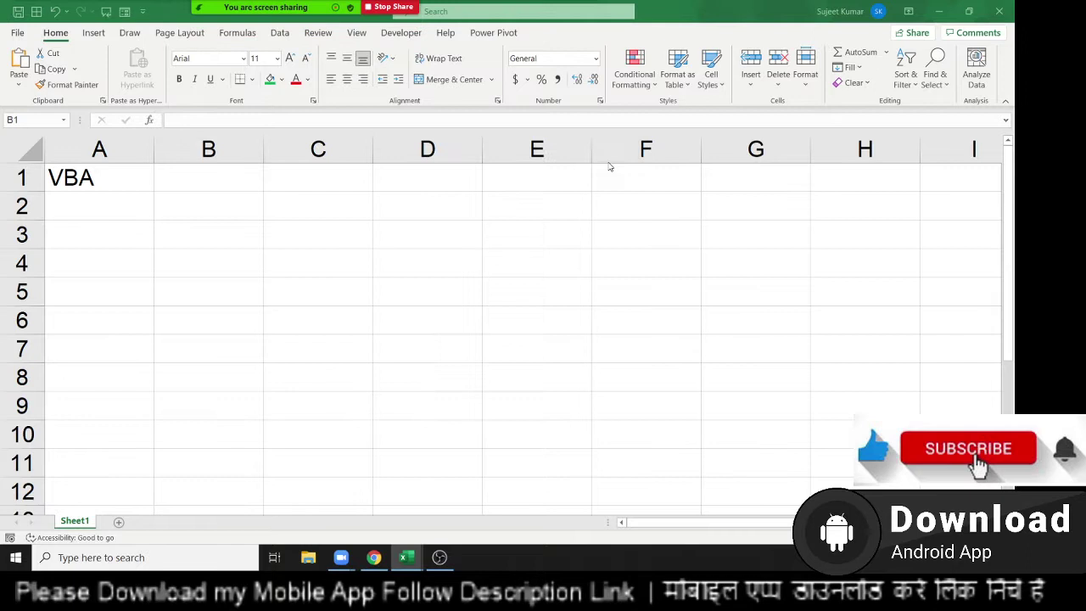
- Type Macros into cell B2
click(167, 206)
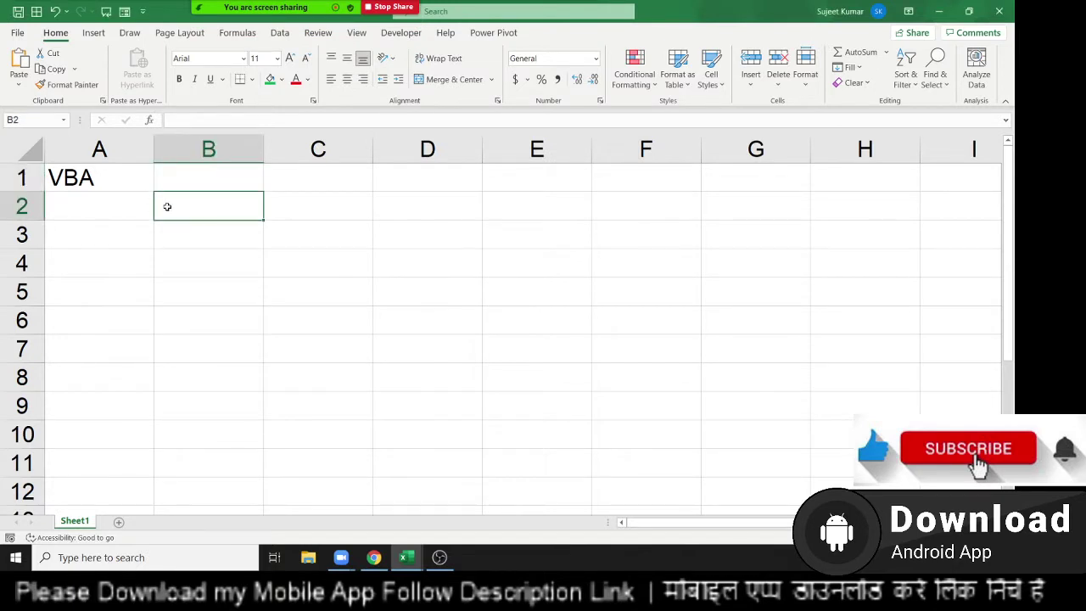
key(Up)
key(Left)
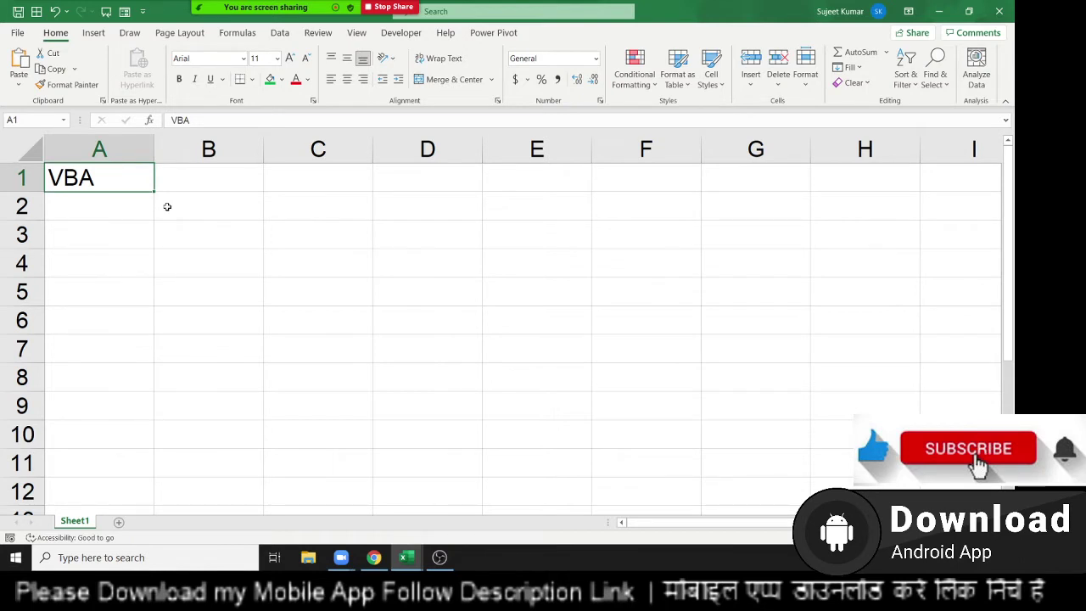
key(Right)
key(Down)
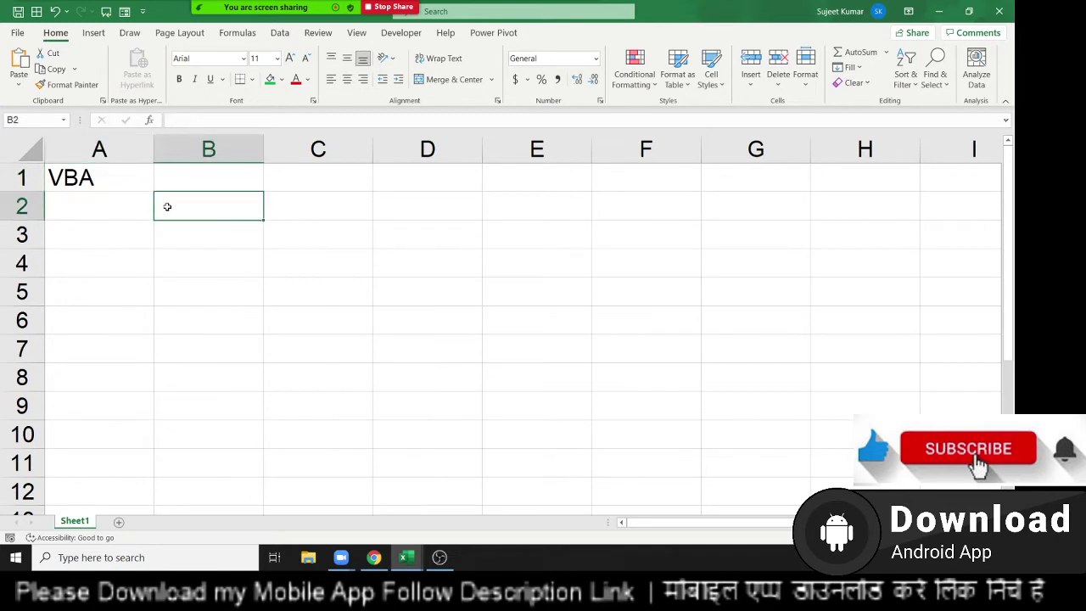
text(Macros)
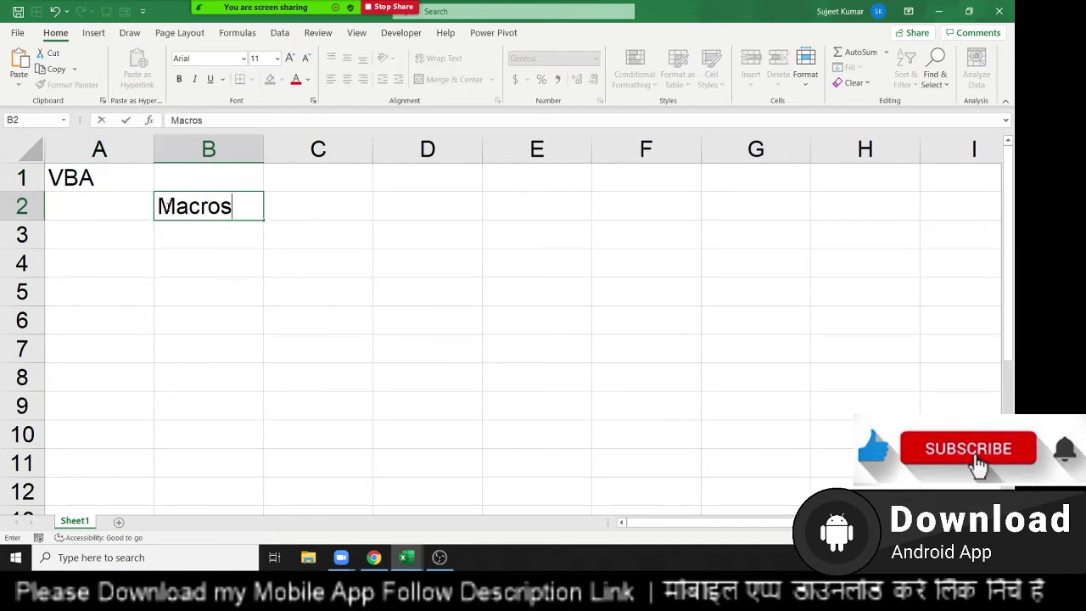
key(Return)
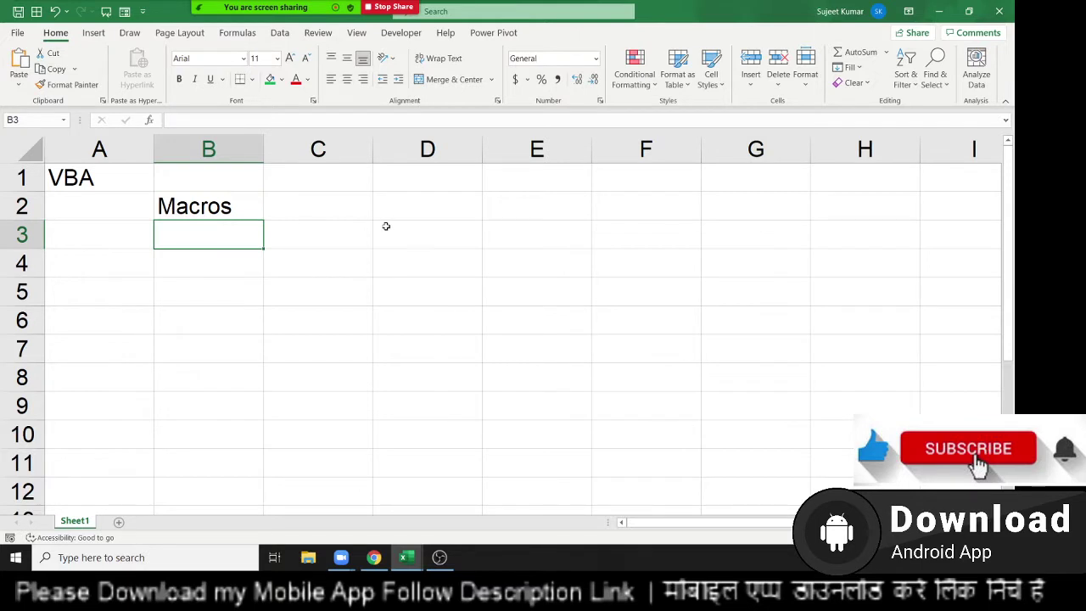
click(386, 227)
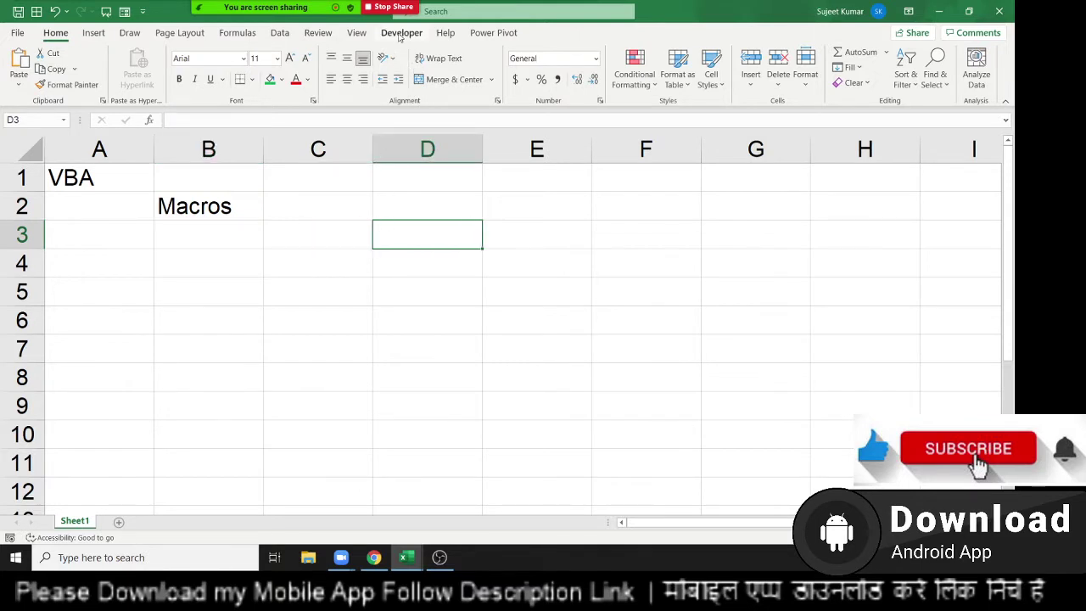
- Start recording a new macro named Macro1 from the Developer tab
click(399, 36)
click(98, 54)
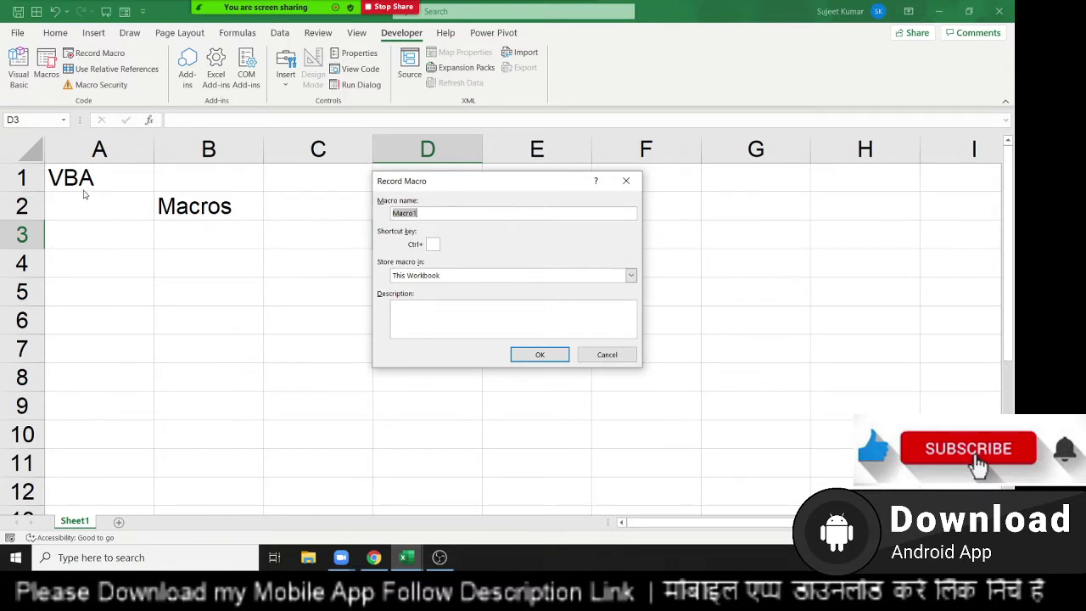
key(Escape)
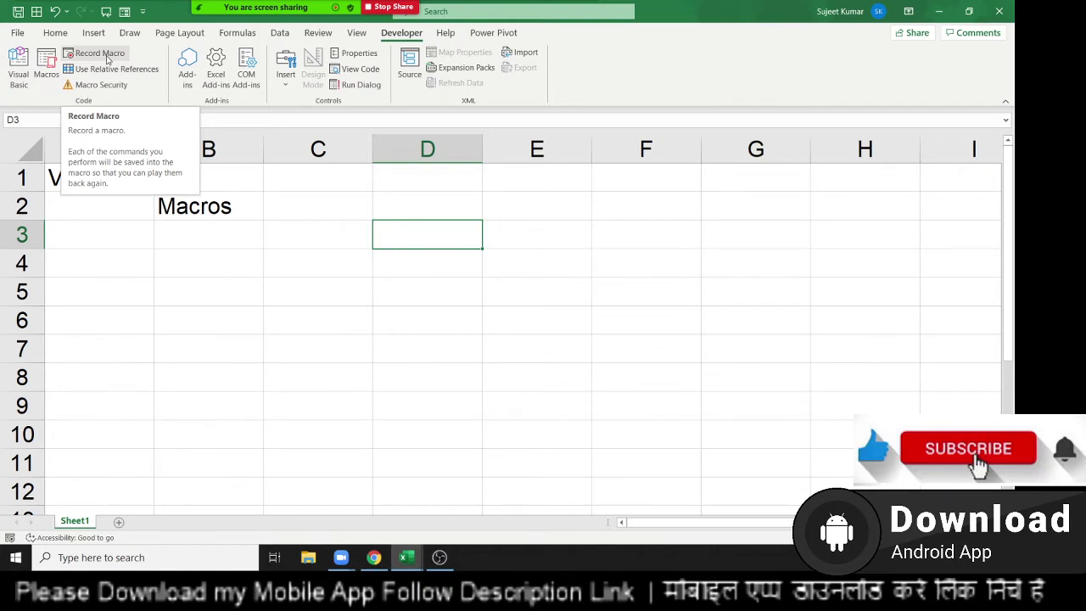
click(108, 59)
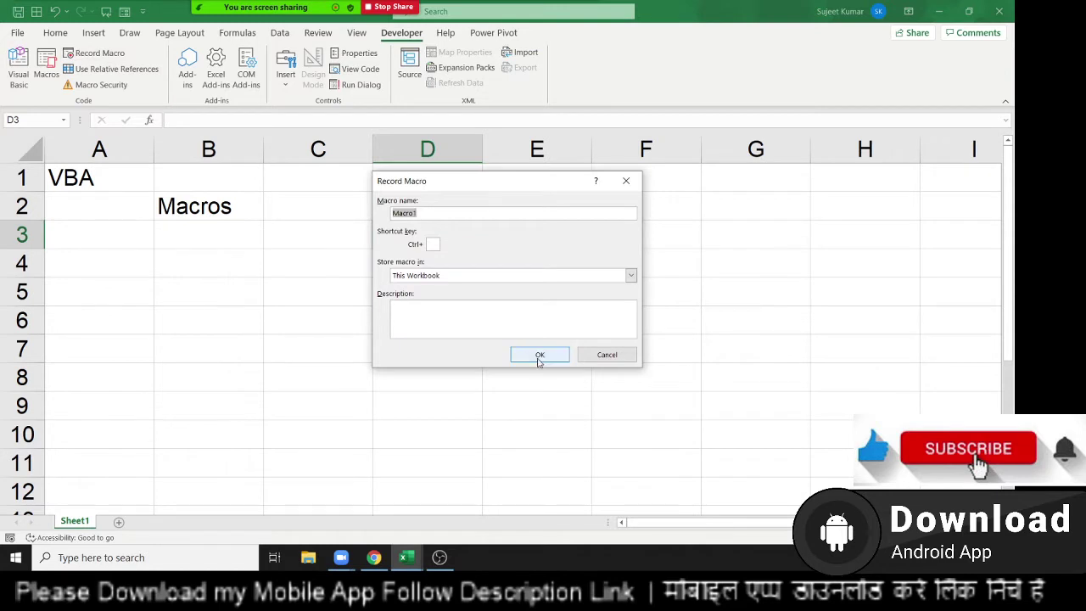
click(538, 354)
- Type Name into cell F1, stop recording, and show the Macros list
double_click(620, 165)
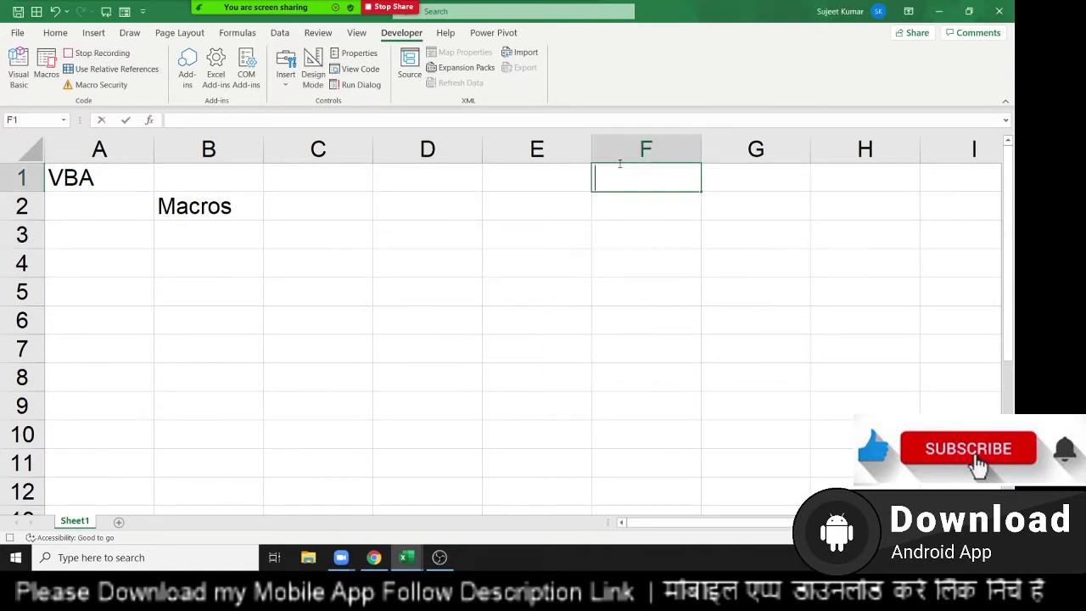
text(Name)
key(Return)
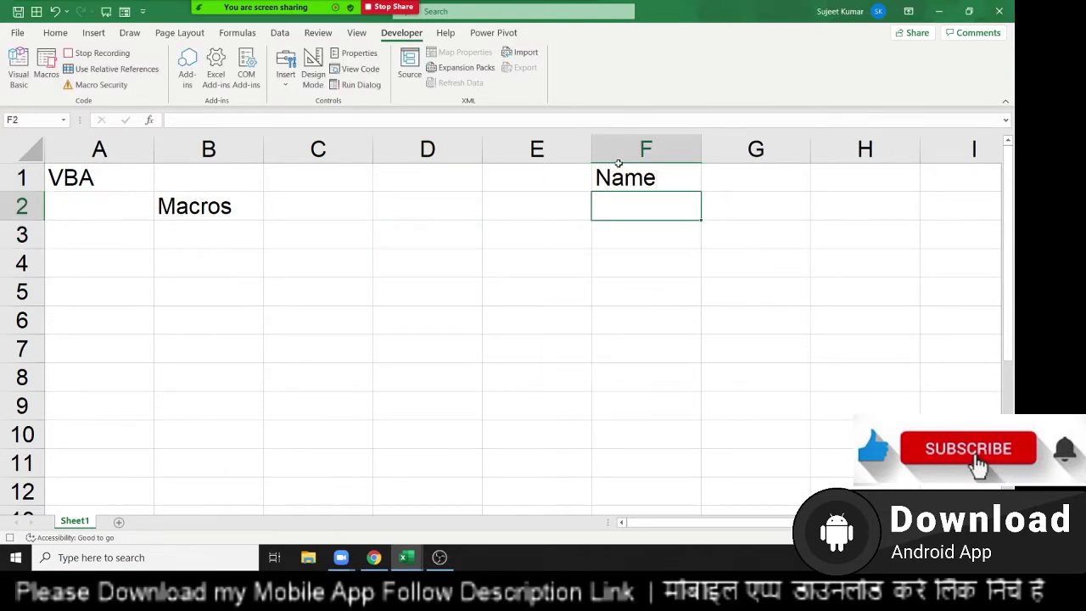
click(93, 52)
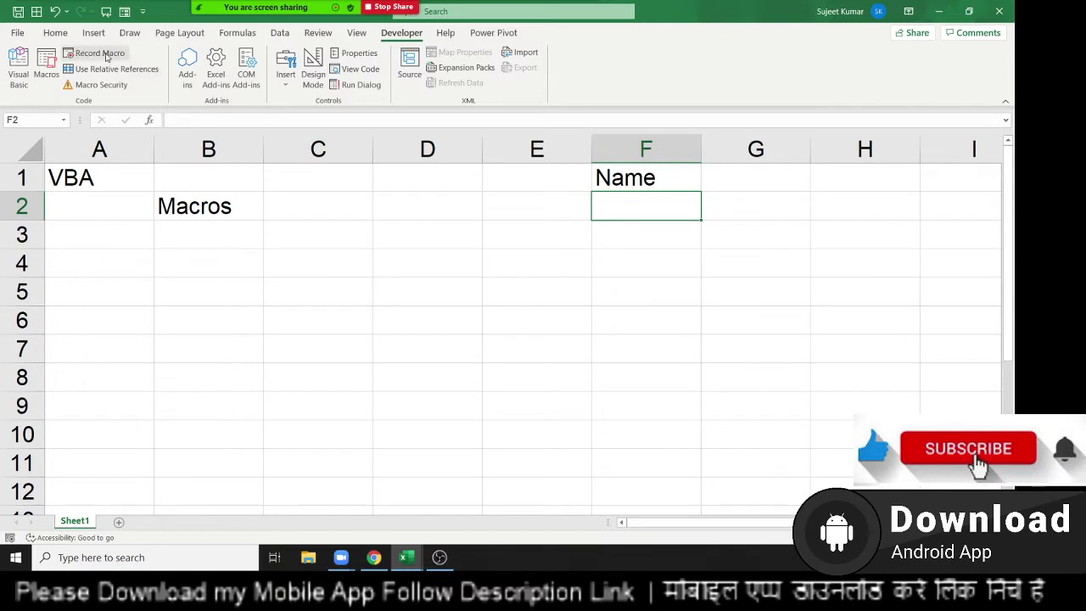
click(53, 68)
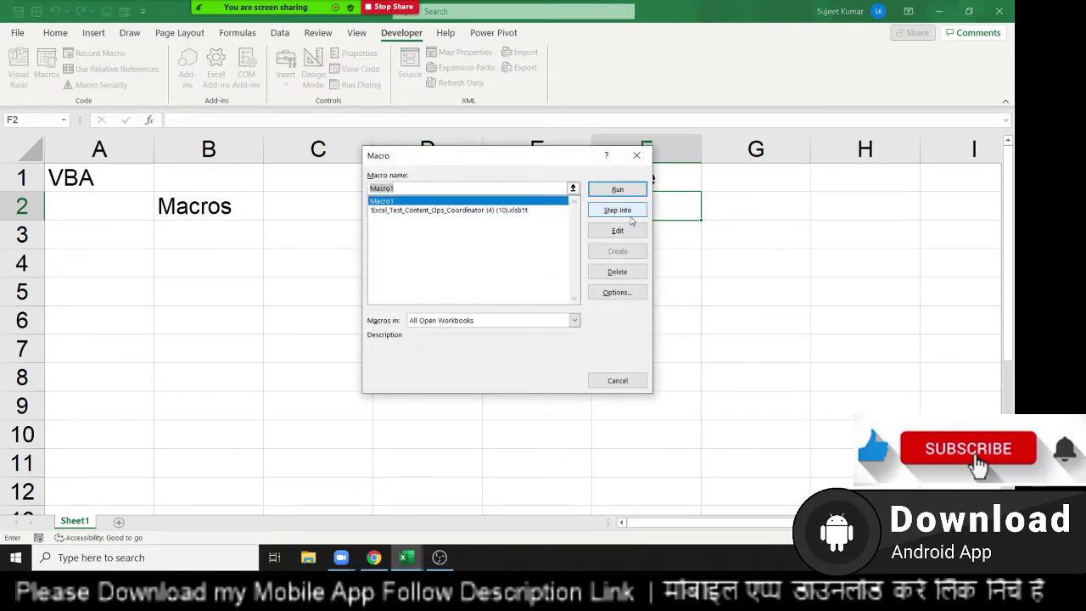
- Open Macro1 in the VBA editor, highlight its recorded lines, then minimize the editor
click(618, 232)
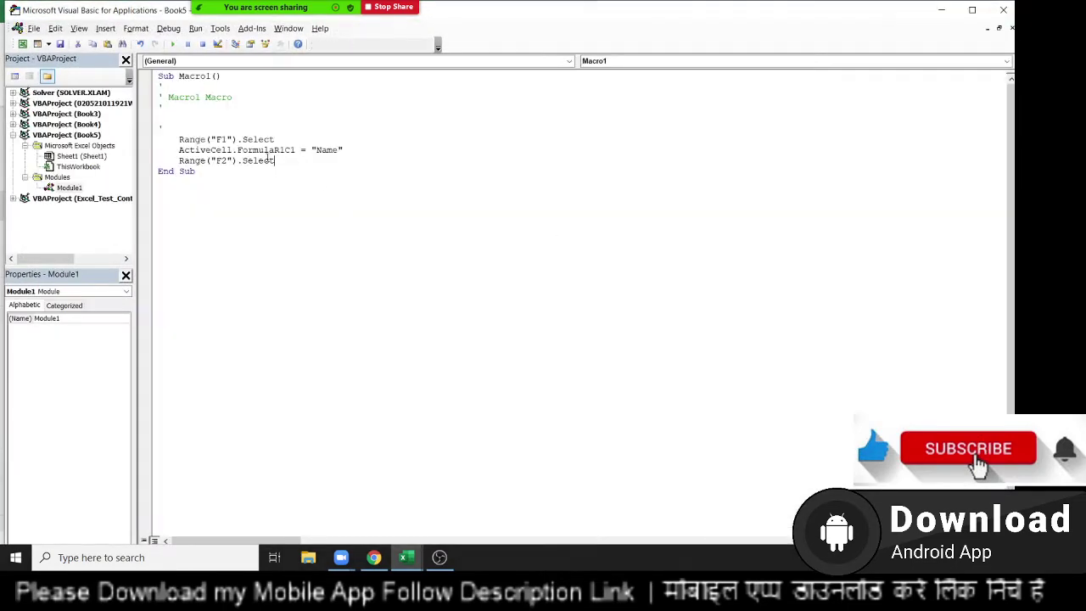
drag(314, 164, 177, 140)
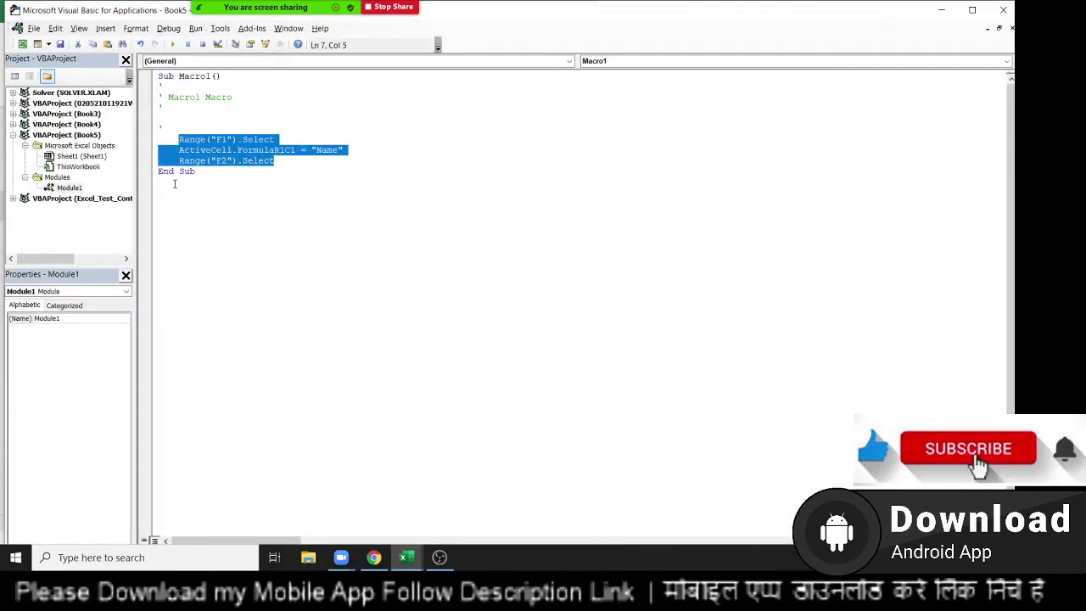
drag(223, 181, 134, 76)
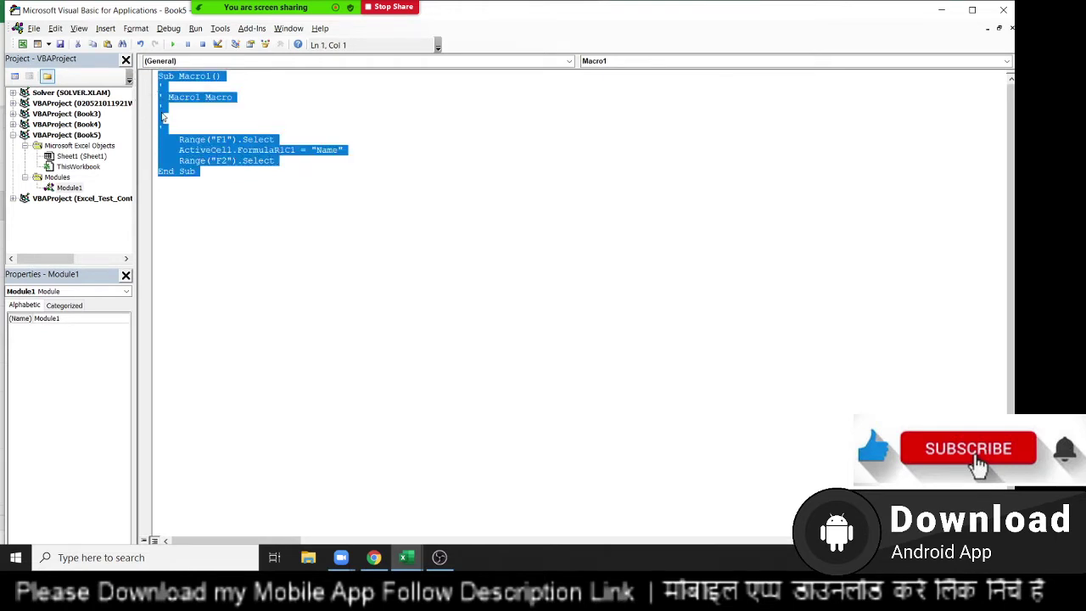
click(941, 13)
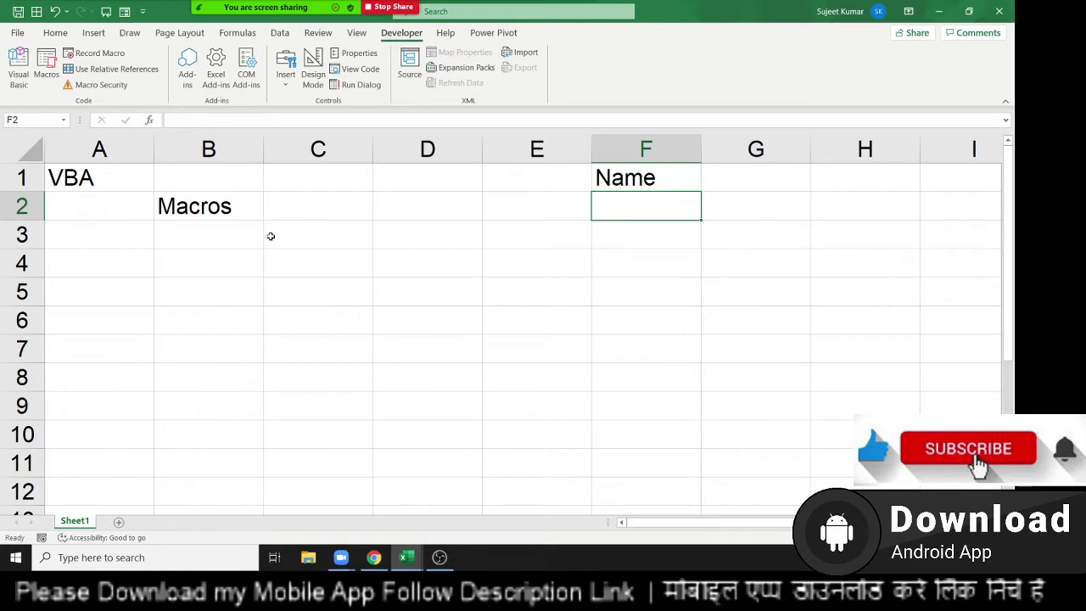
- Clear F1, then run Macro1 so Name reappears in F1
key(Up)
key(Delete)
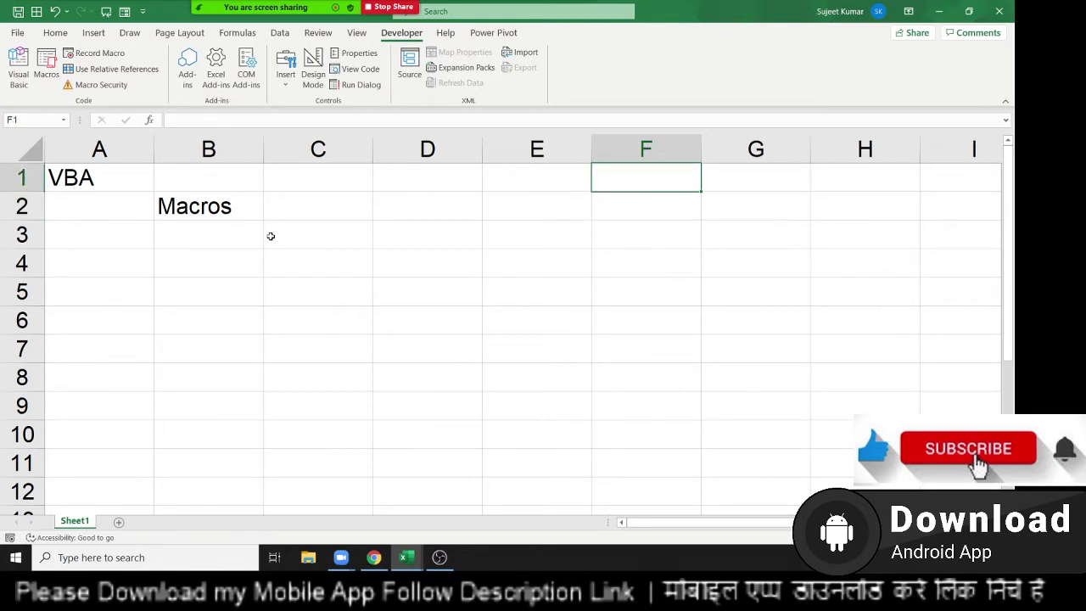
click(174, 253)
click(47, 64)
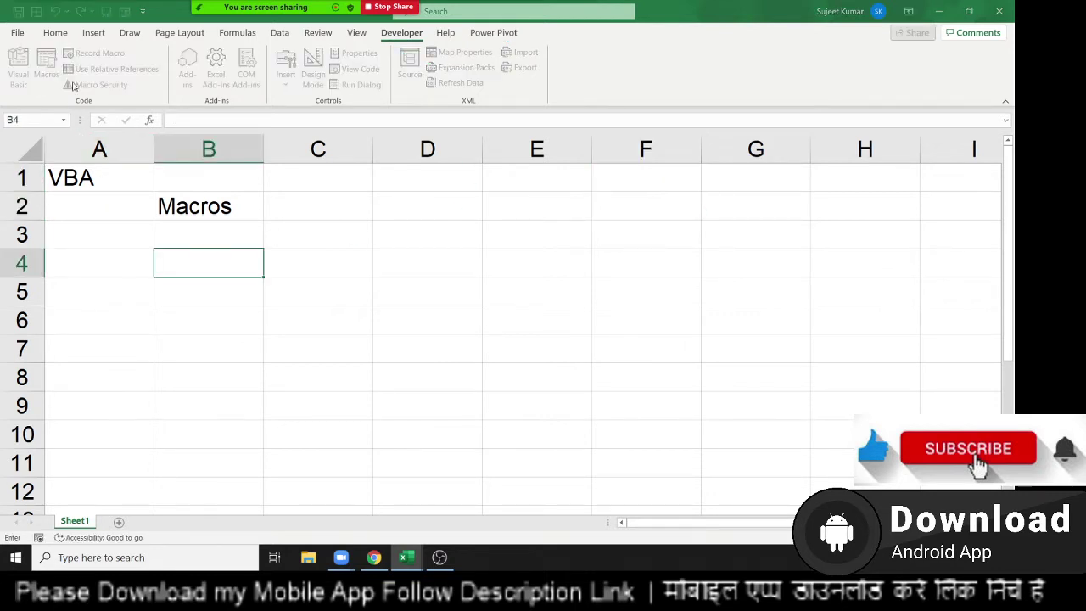
click(617, 189)
text(Name)
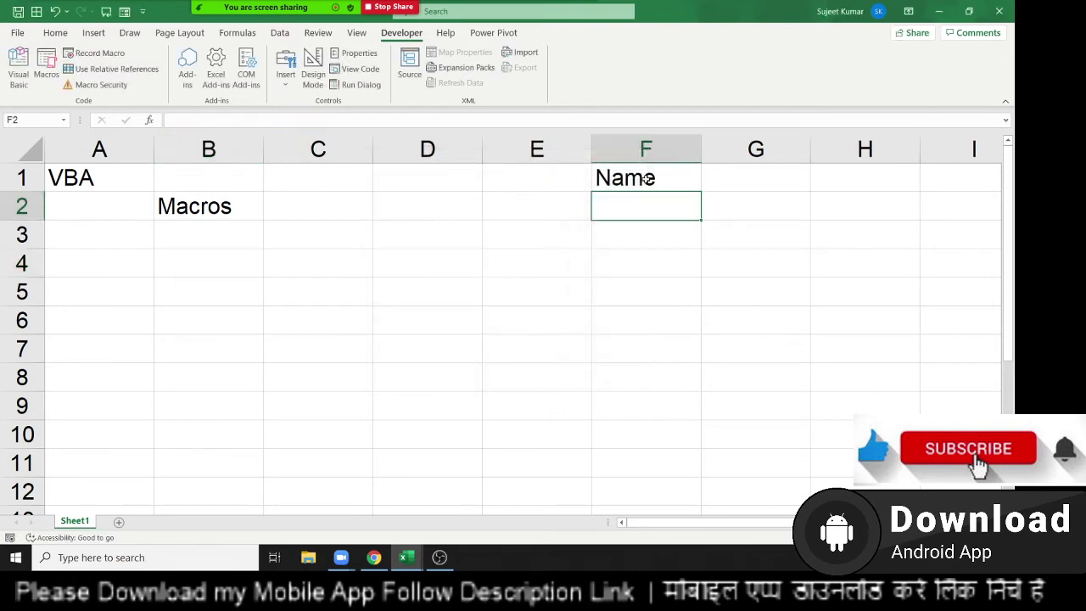
- Clear Name from F1 again and open the VBA editor with Alt+F11
click(646, 179)
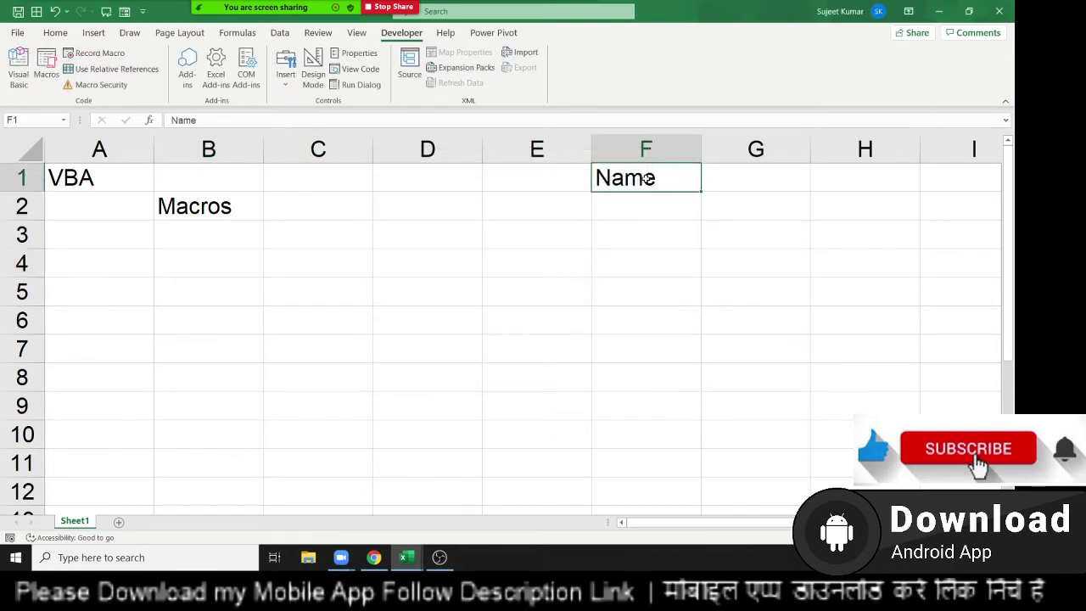
key(Delete)
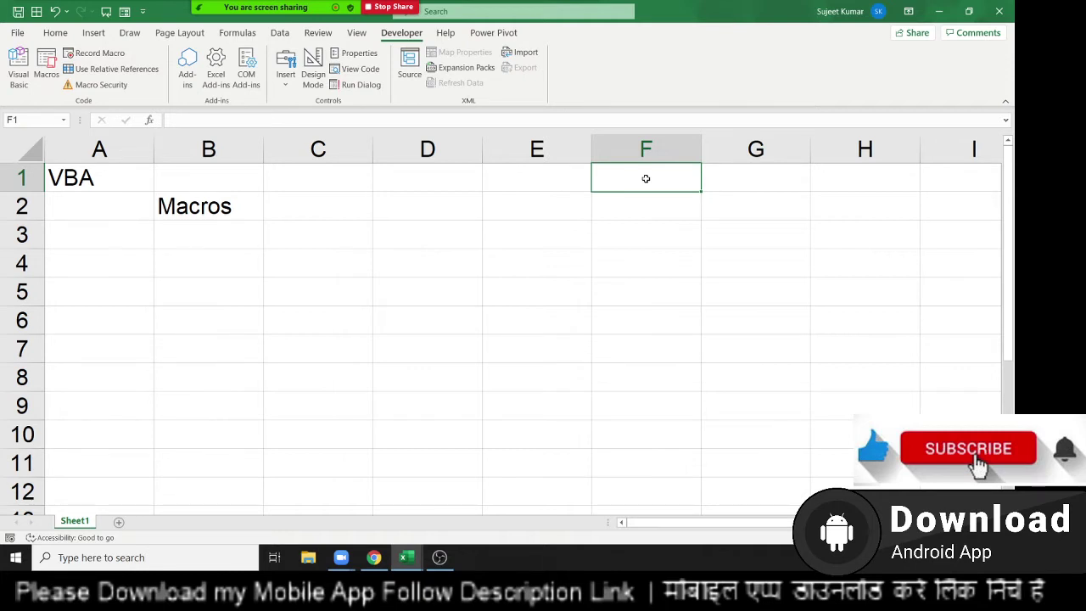
key(alt+F11)
- Highlight Macro1's Range("F2").Select and End Sub lines, deselect, and close the editor
click(246, 169)
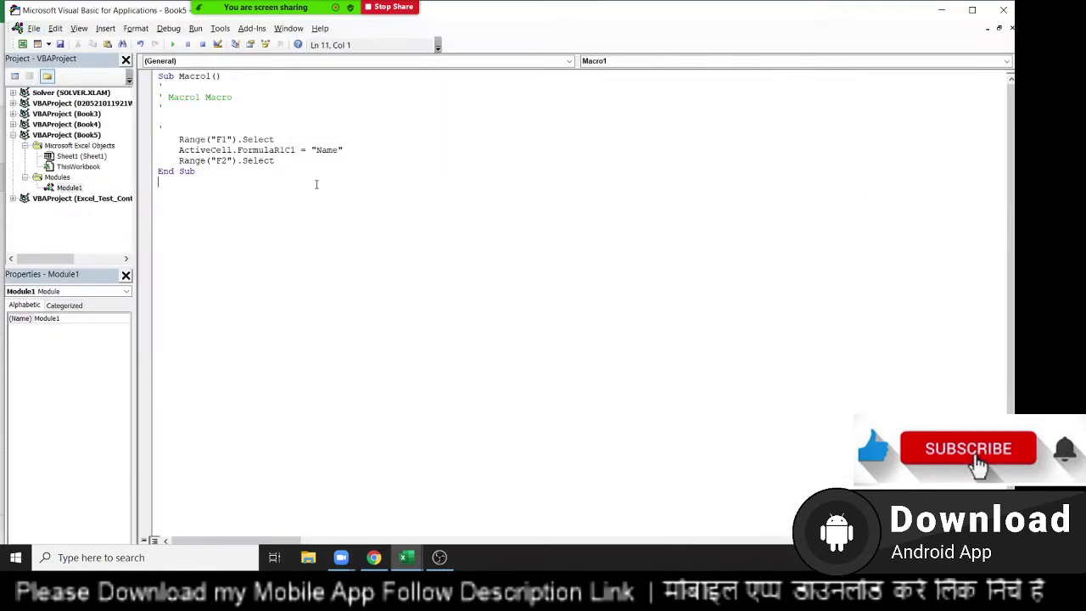
drag(246, 169, 157, 159)
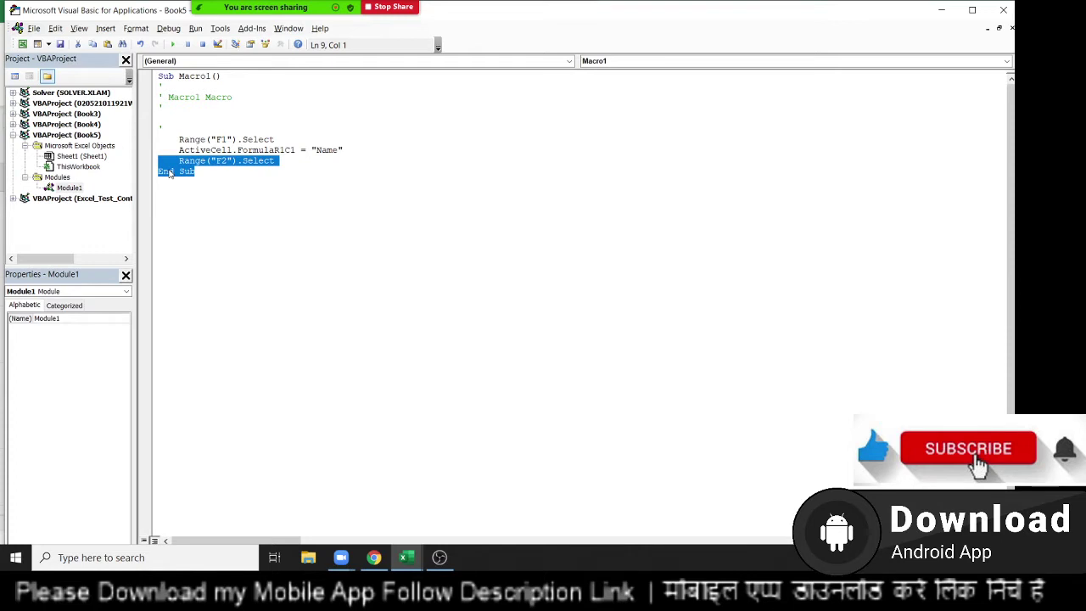
click(301, 209)
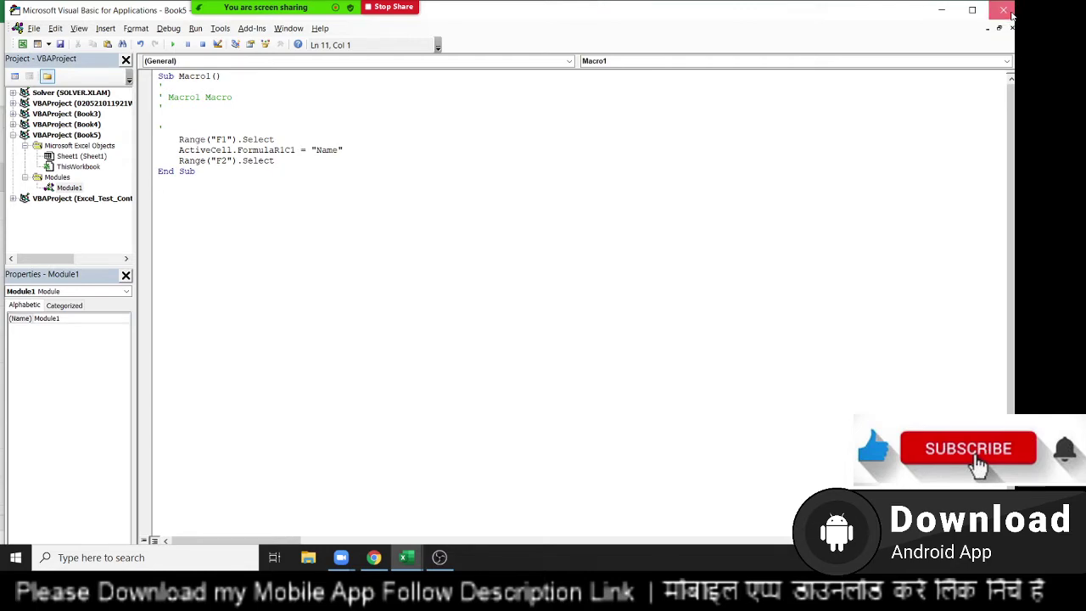
click(1009, 12)
- Enter Function in cell B4, then begin a =vl formula in the next cell and cancel it
click(175, 235)
click(185, 211)
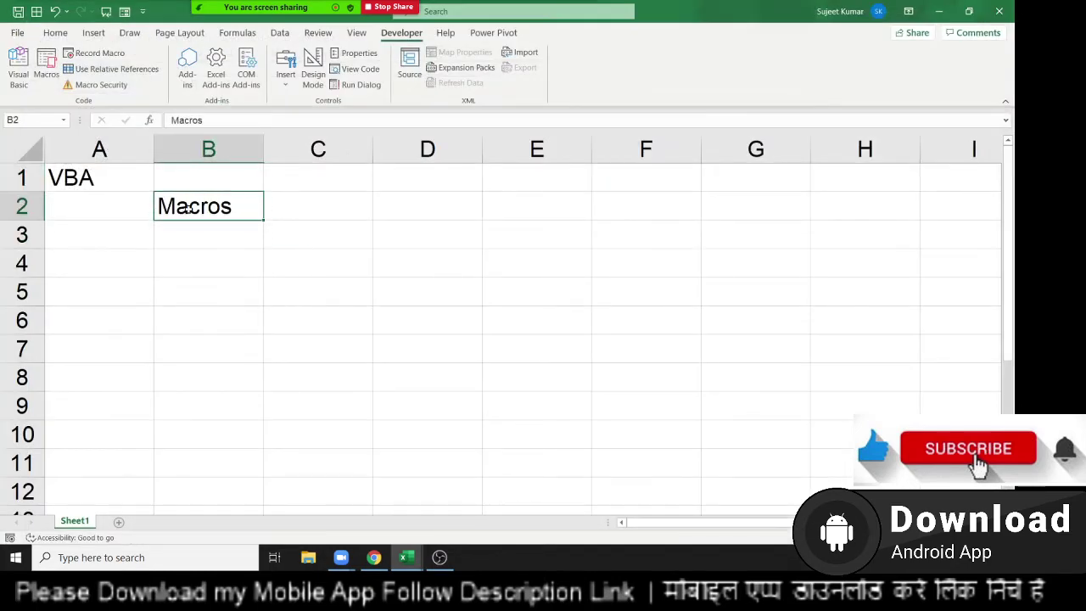
key(Right)
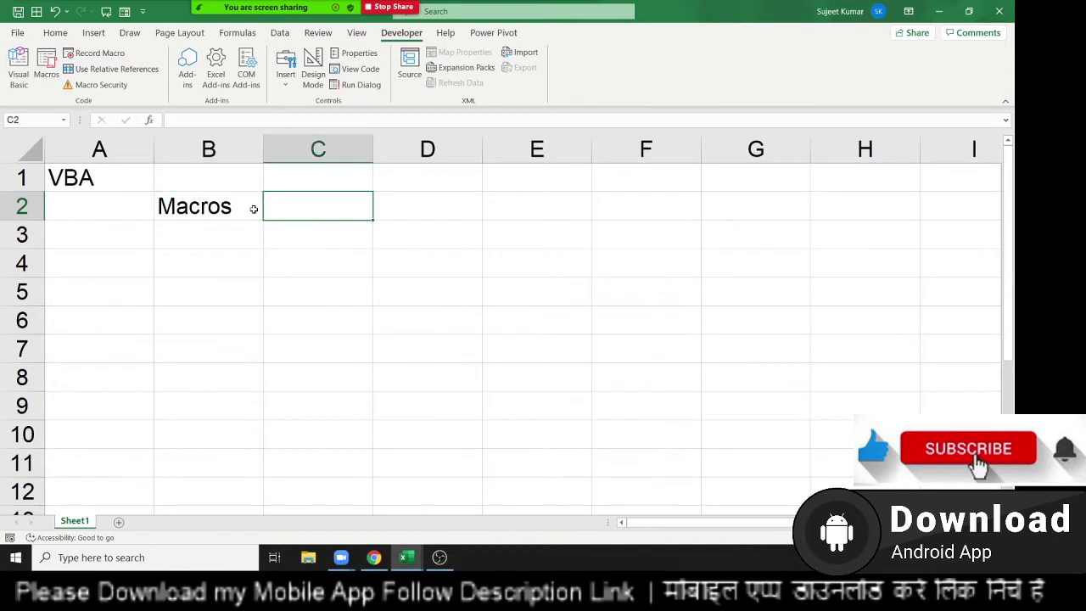
key(Down)
key(Down)
key(Left)
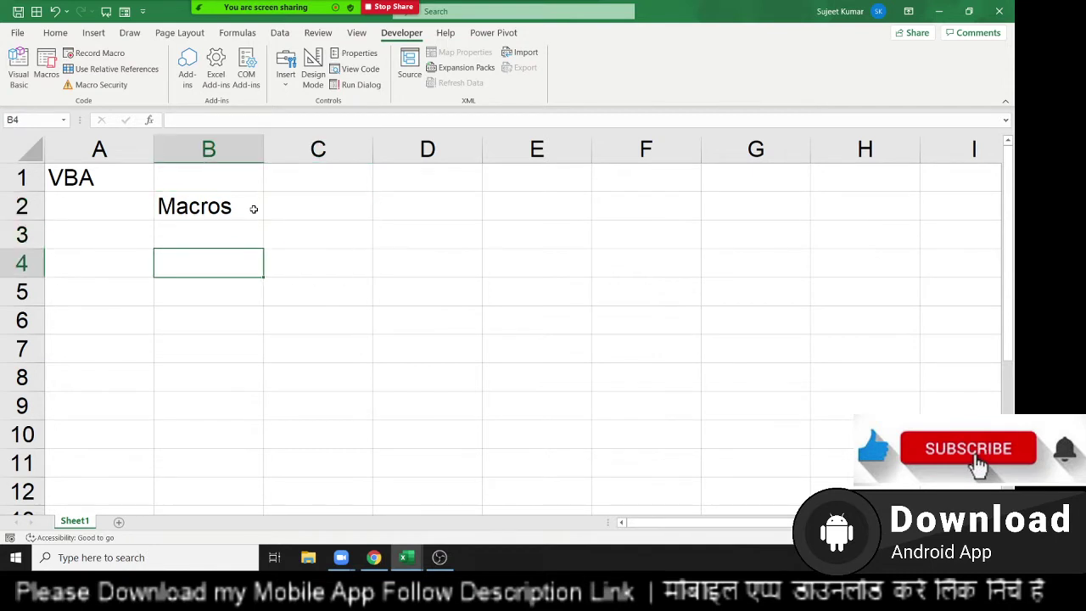
text(Functio)
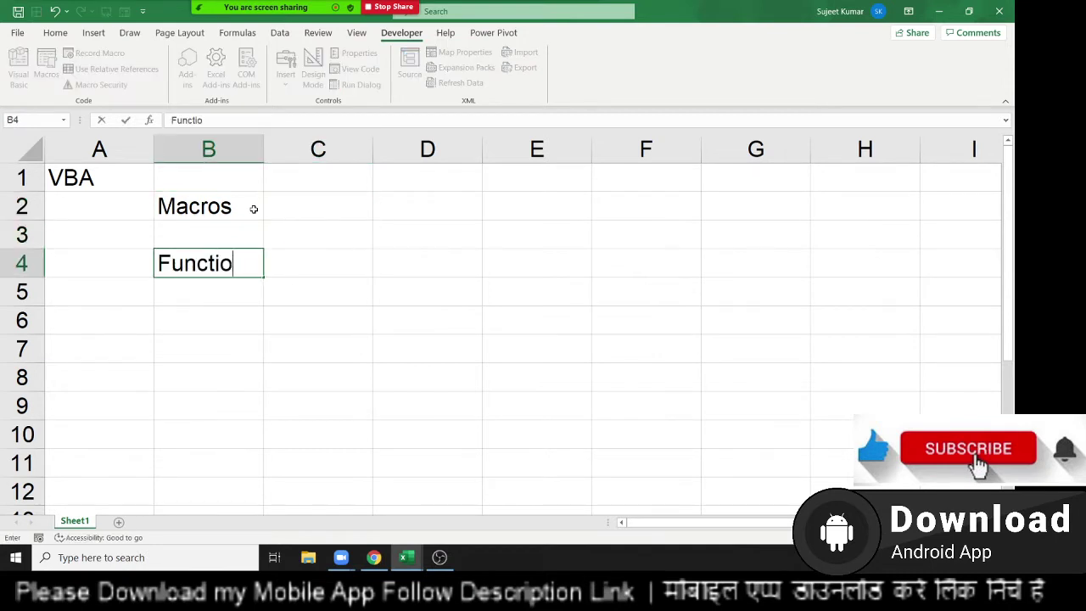
text(n)
key(Right)
key(Right)
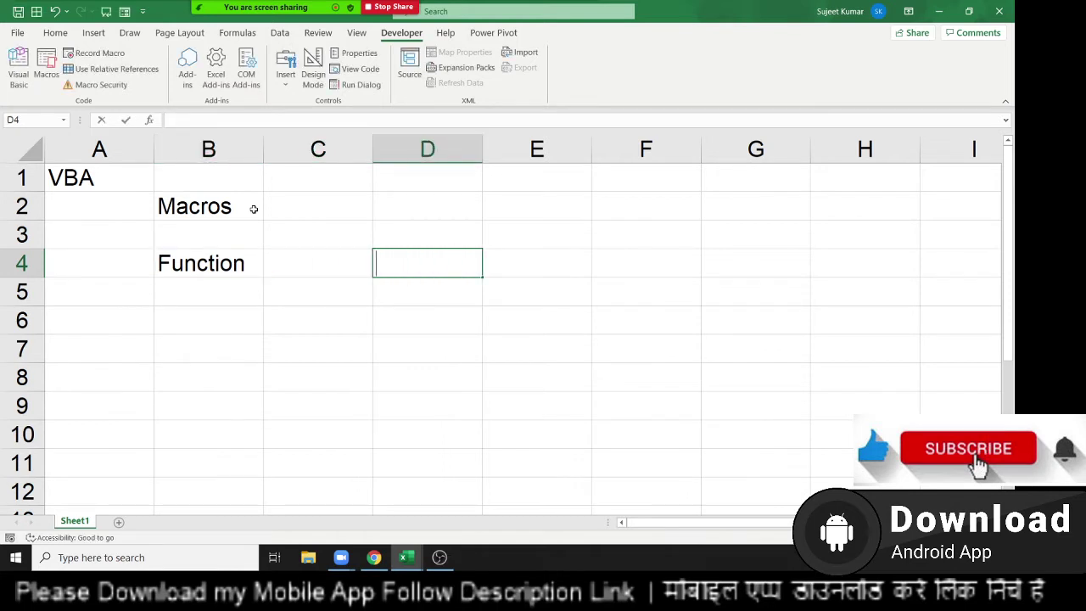
text(=)
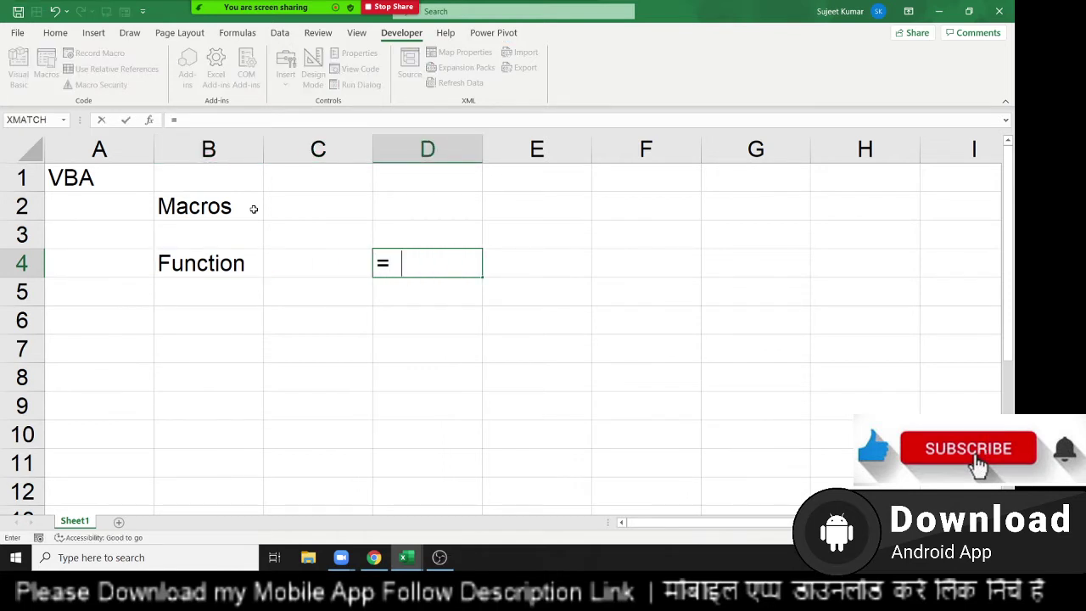
text( vl)
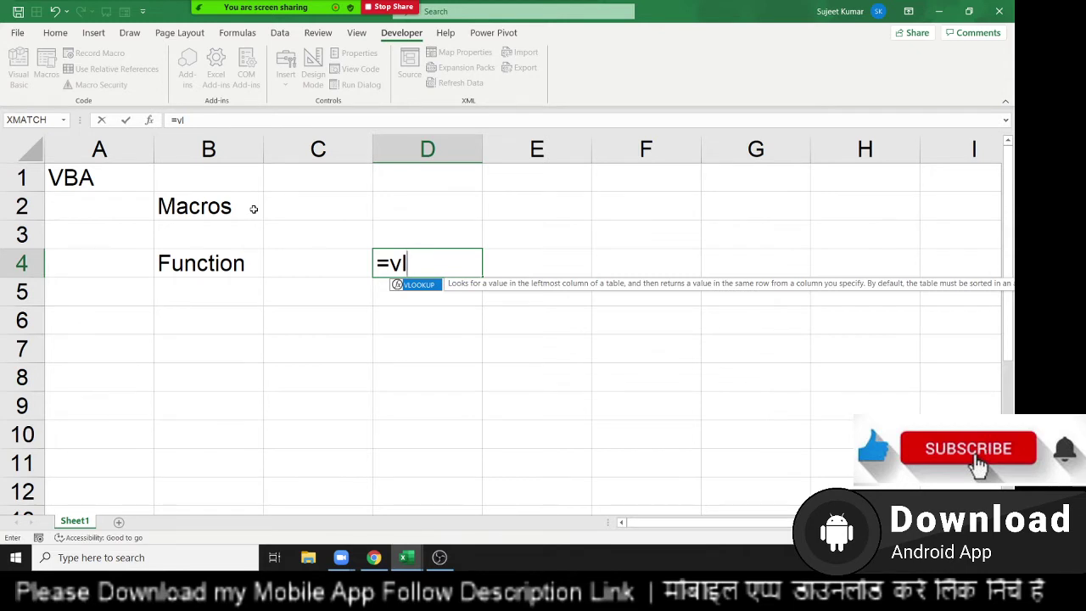
key(Escape)
key(Escape)
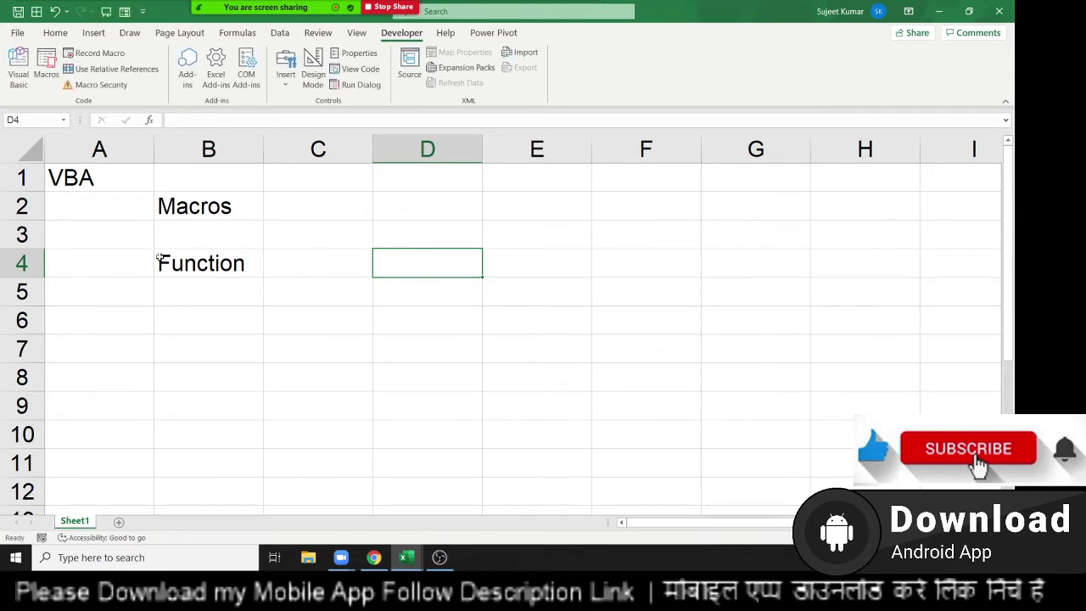
- Enter userform in cell B6 below Function, then show the Home ribbon
click(180, 212)
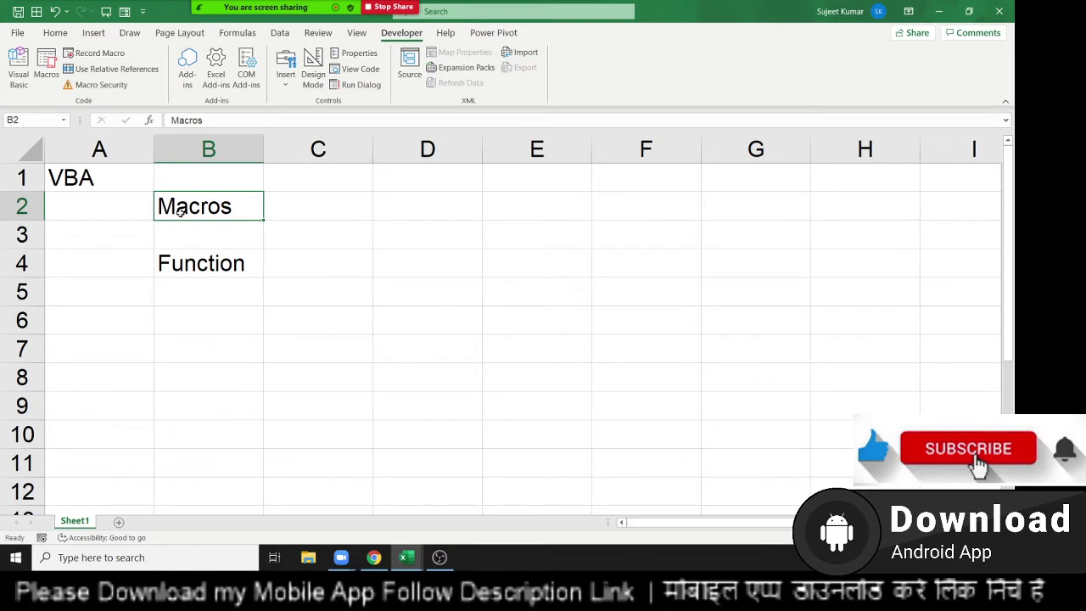
click(181, 266)
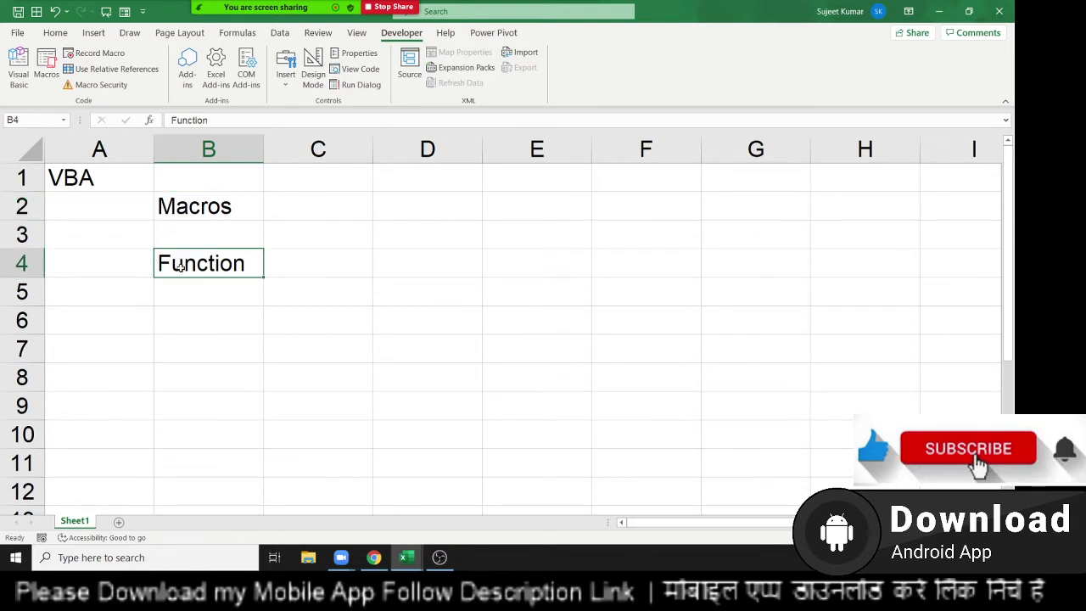
click(182, 317)
text(u)
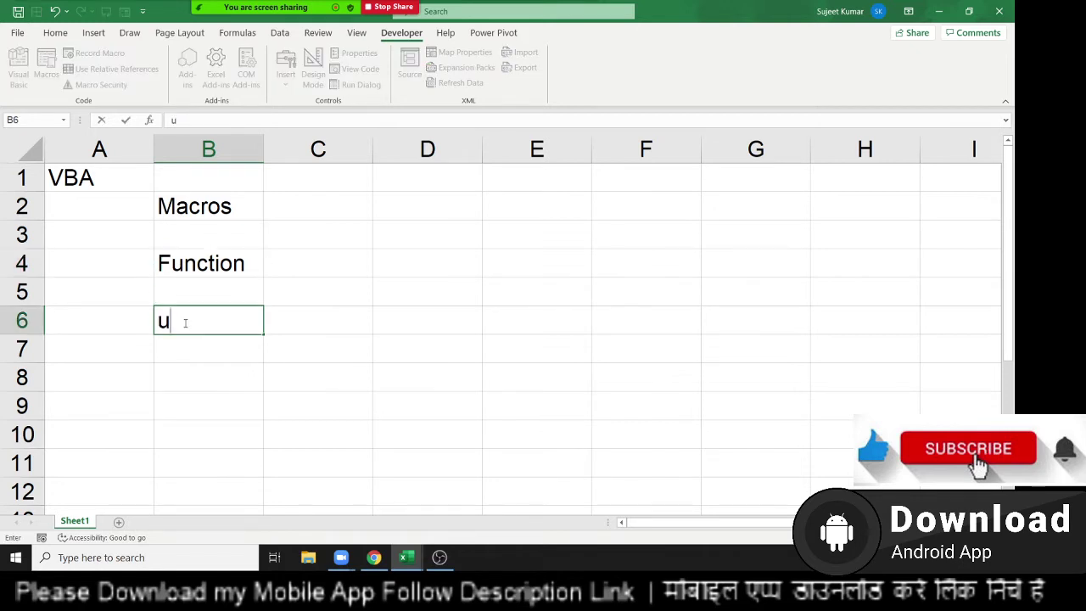
text(serf)
text(orm)
key(Return)
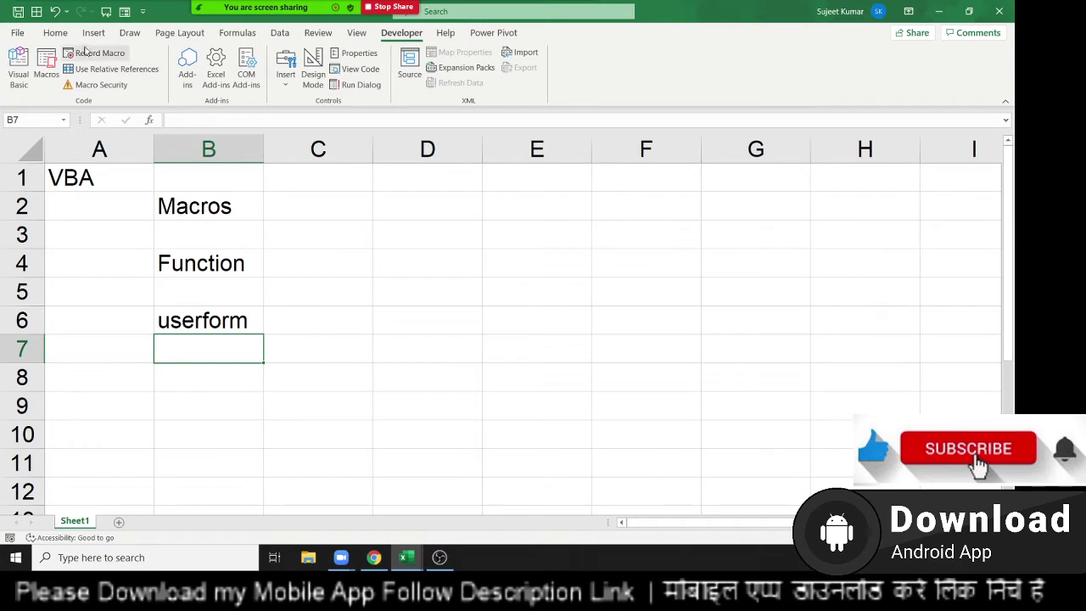
click(56, 34)
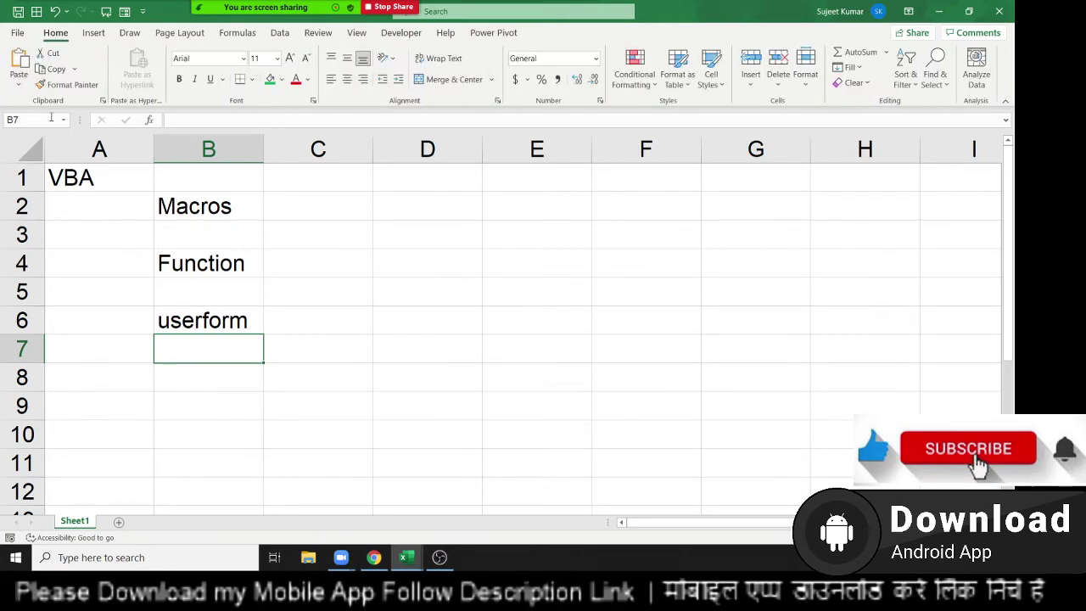
- Glance at the clipboard history and Font formatting settings, then dismiss them without changing the cell
click(102, 101)
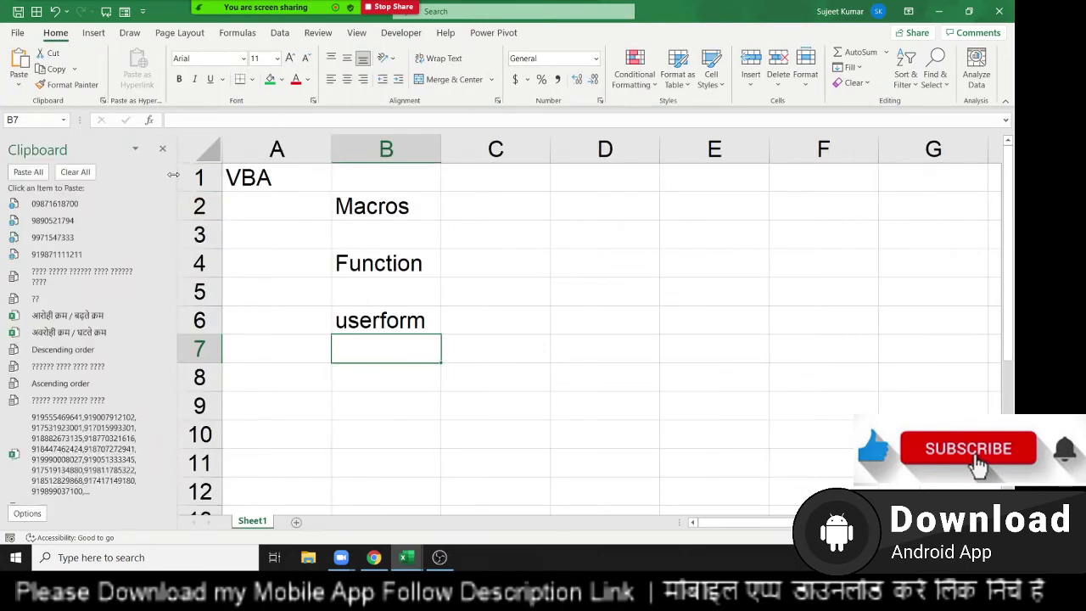
click(161, 148)
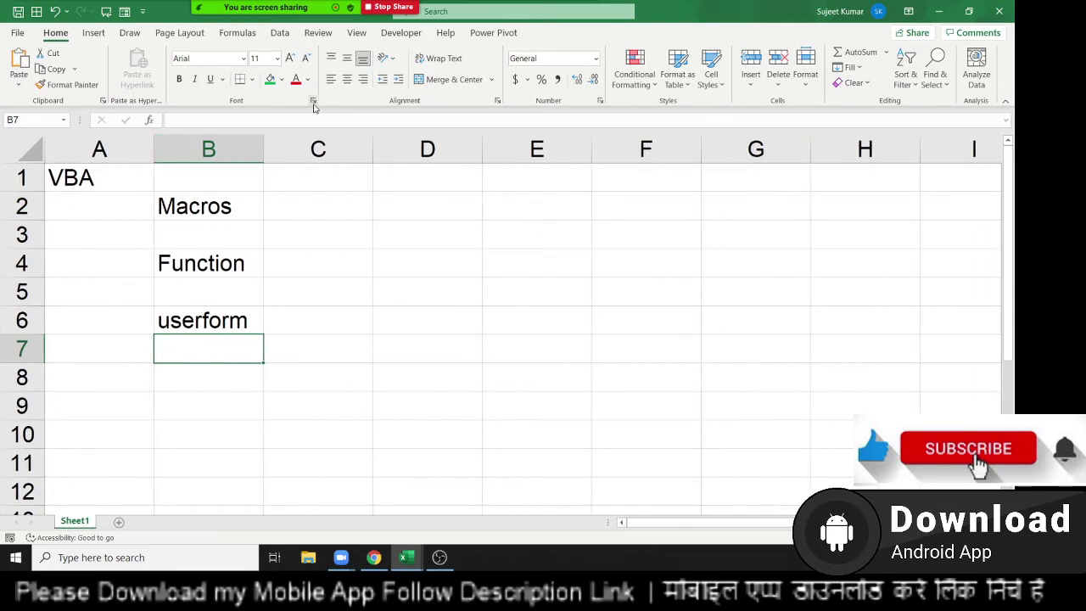
click(313, 102)
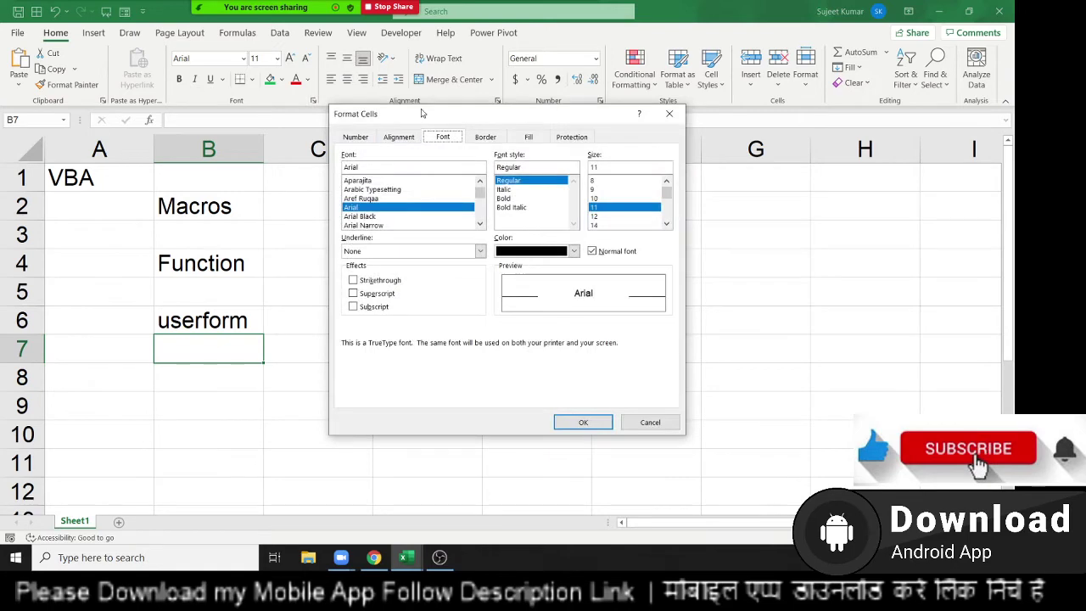
drag(503, 148, 438, 140)
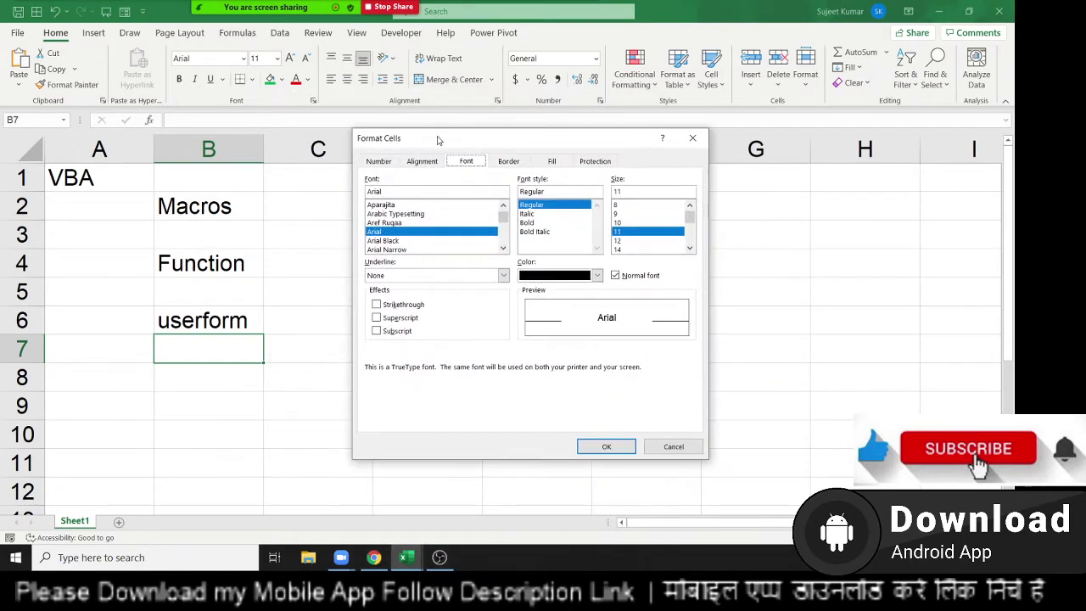
key(Escape)
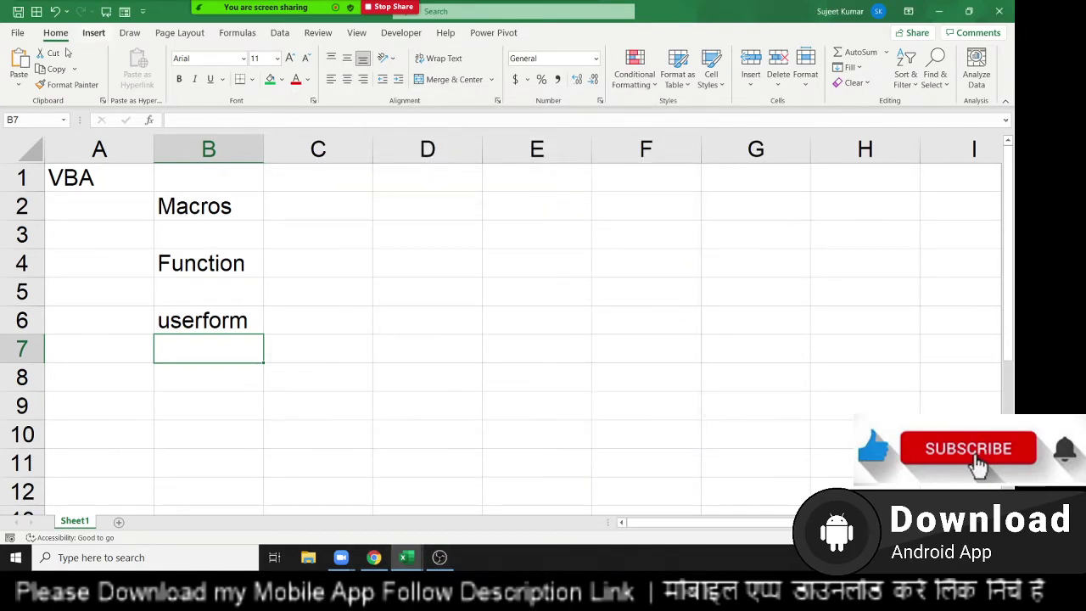
click(86, 34)
click(24, 63)
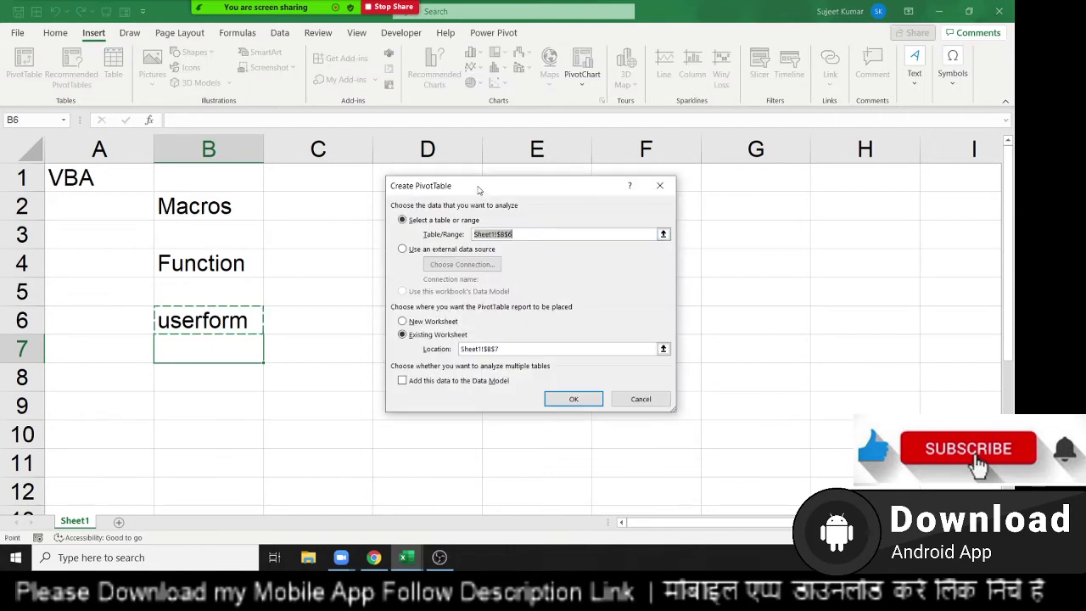
drag(478, 188, 475, 159)
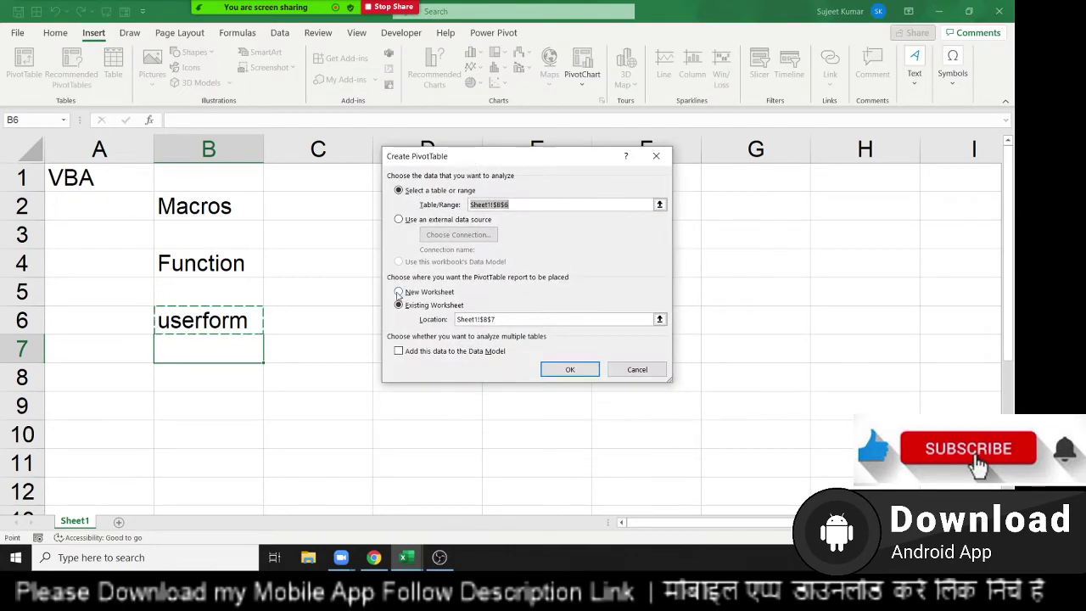
drag(537, 160, 512, 146)
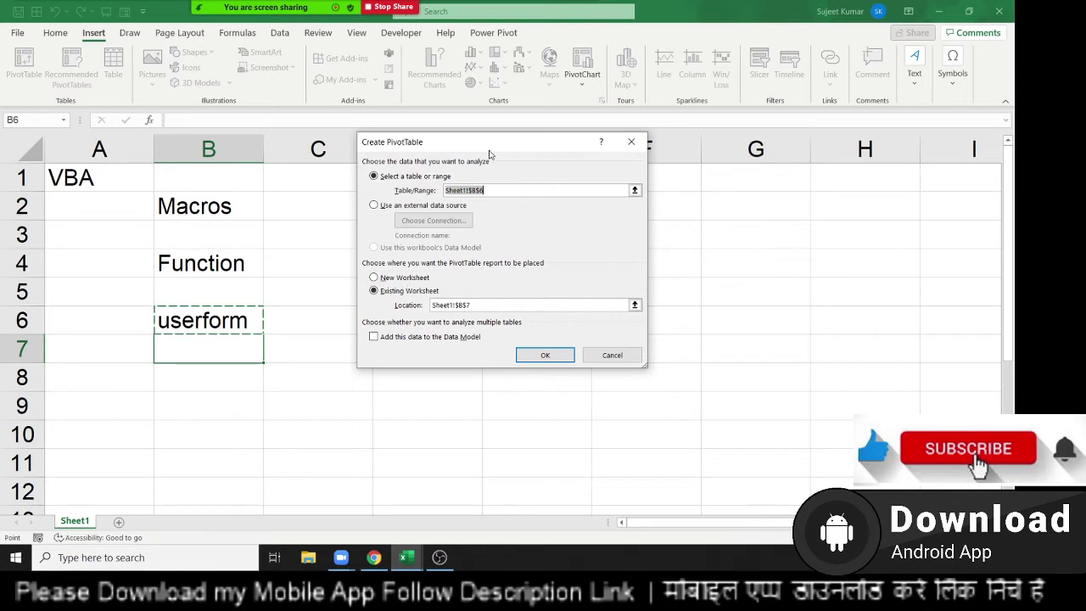
drag(489, 150, 428, 138)
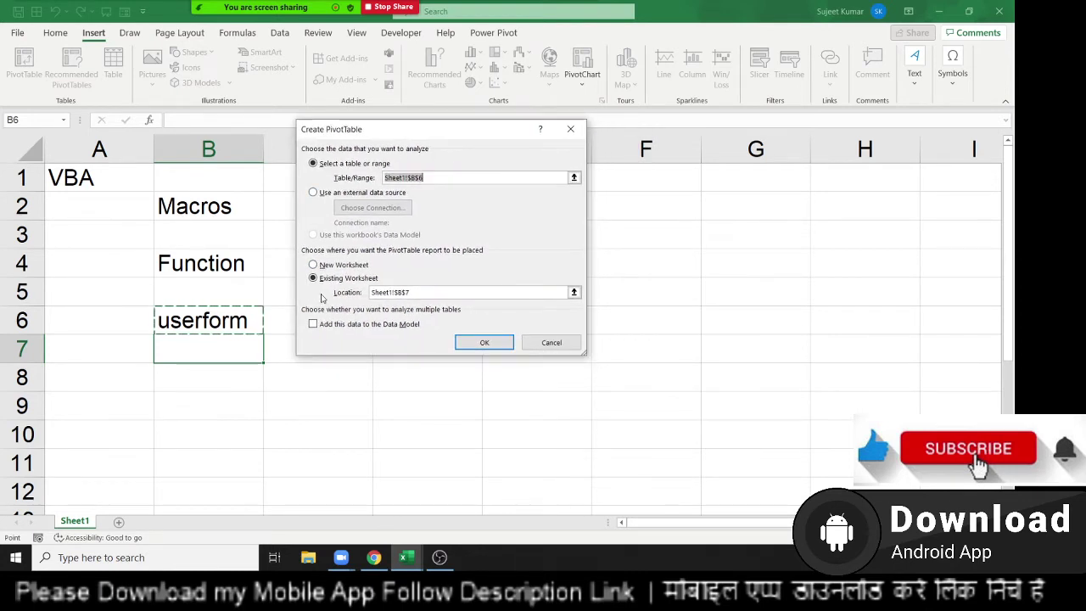
click(483, 344)
key(Escape)
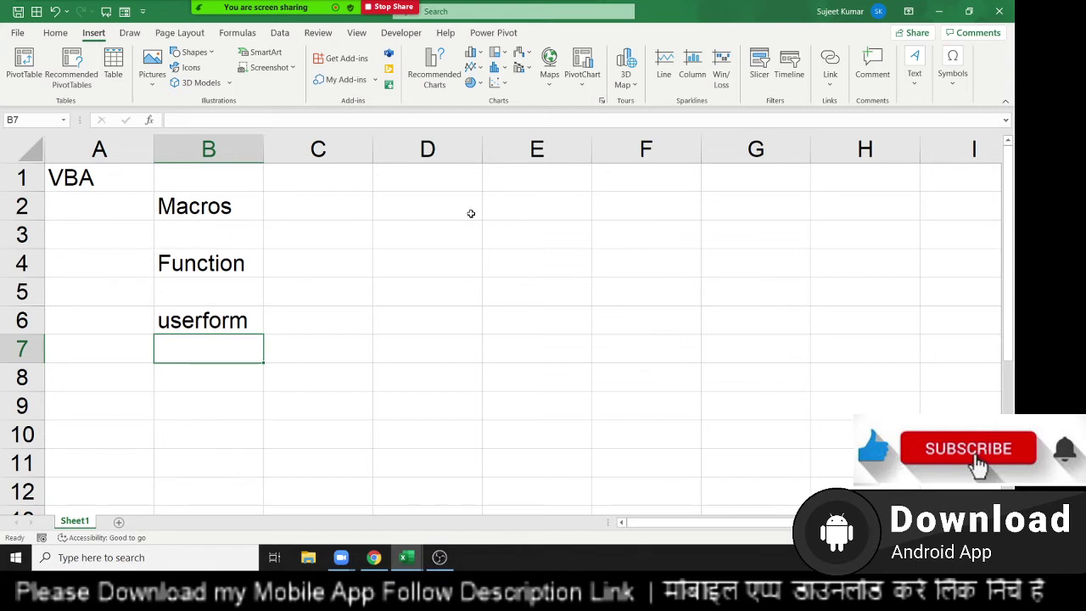
- Enter 'When - For' in cell D1, replacing the initial 'For' entry and fixing a typo
click(453, 180)
text(Fo)
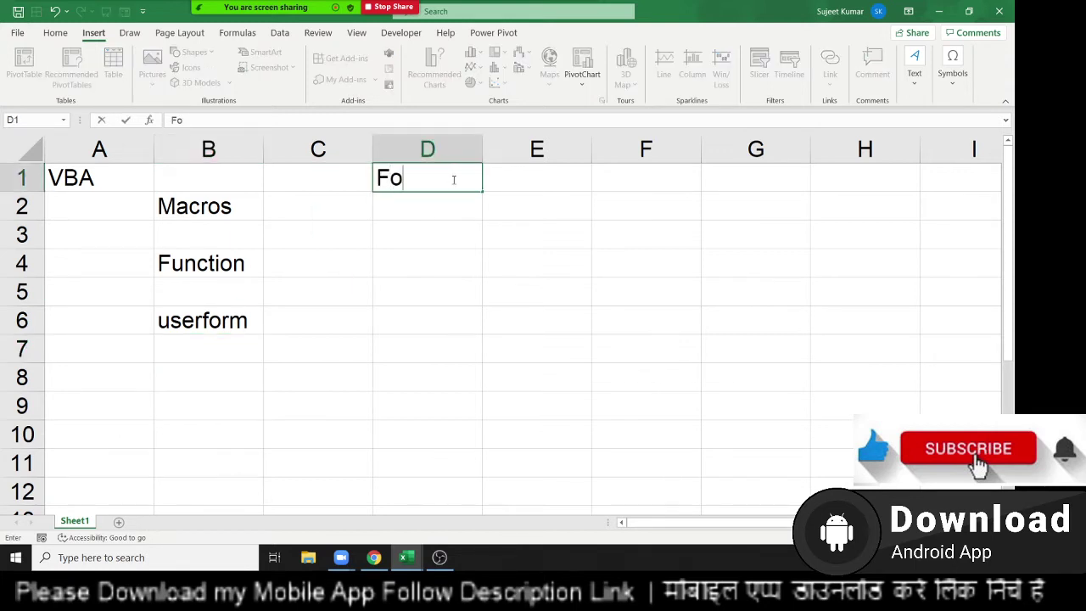
text(r)
key(Return)
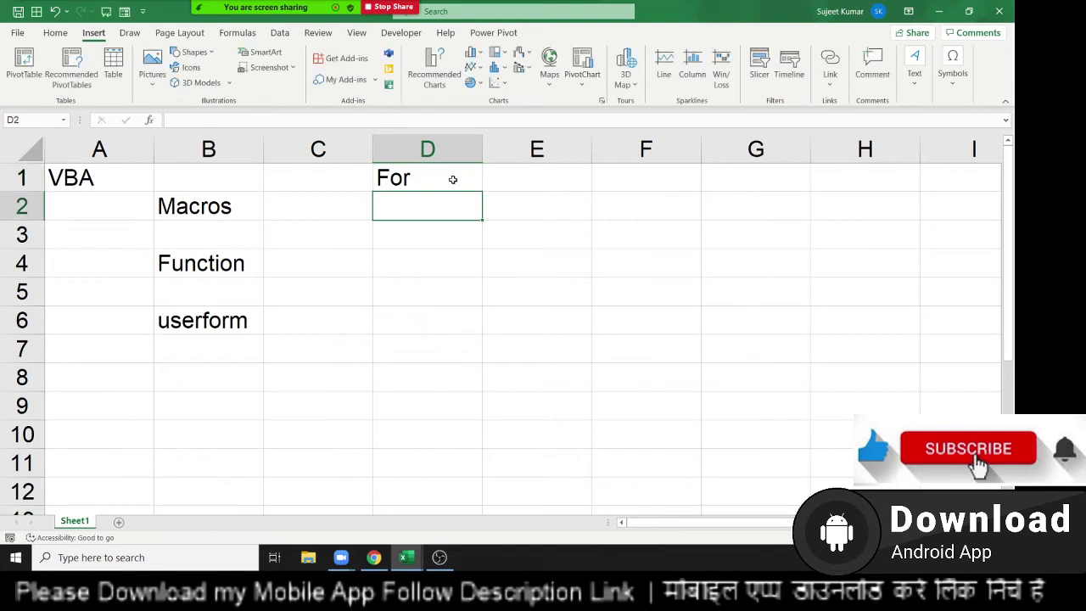
click(453, 180)
text(Wh)
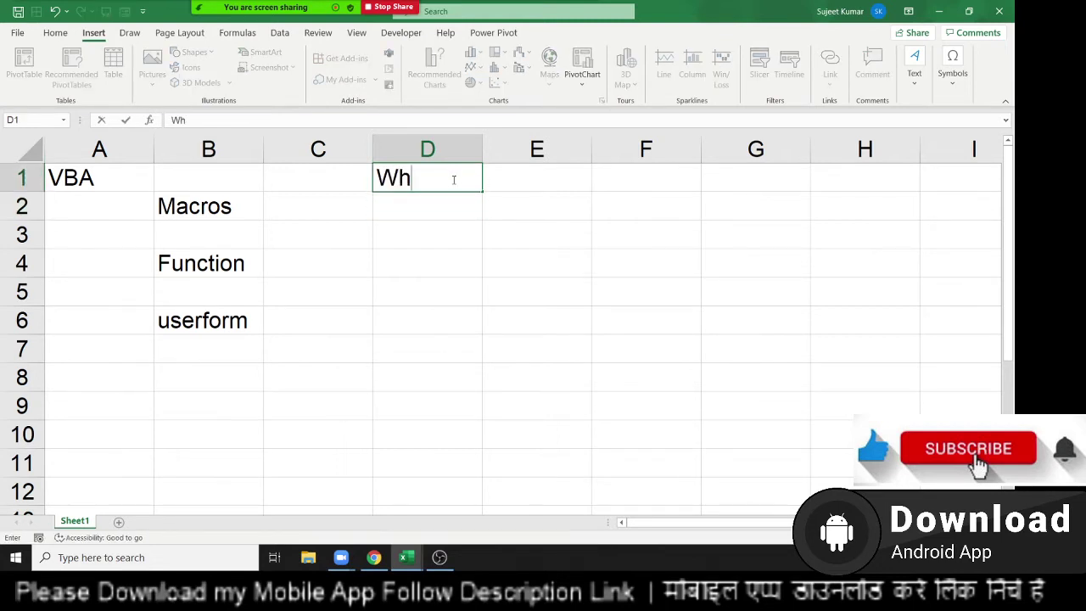
text(en - )
text(Fo)
key(BackSpace)
key(BackSpace)
text(For)
key(Return)
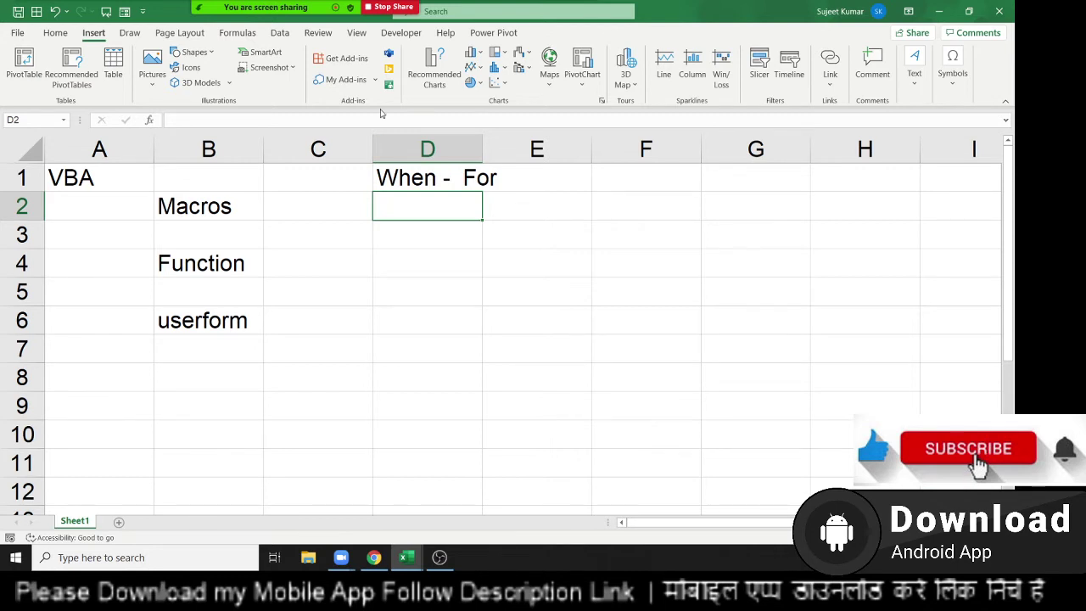
- After checking the Developer tab, open Excel Options on the General page from the File backstage
click(276, 307)
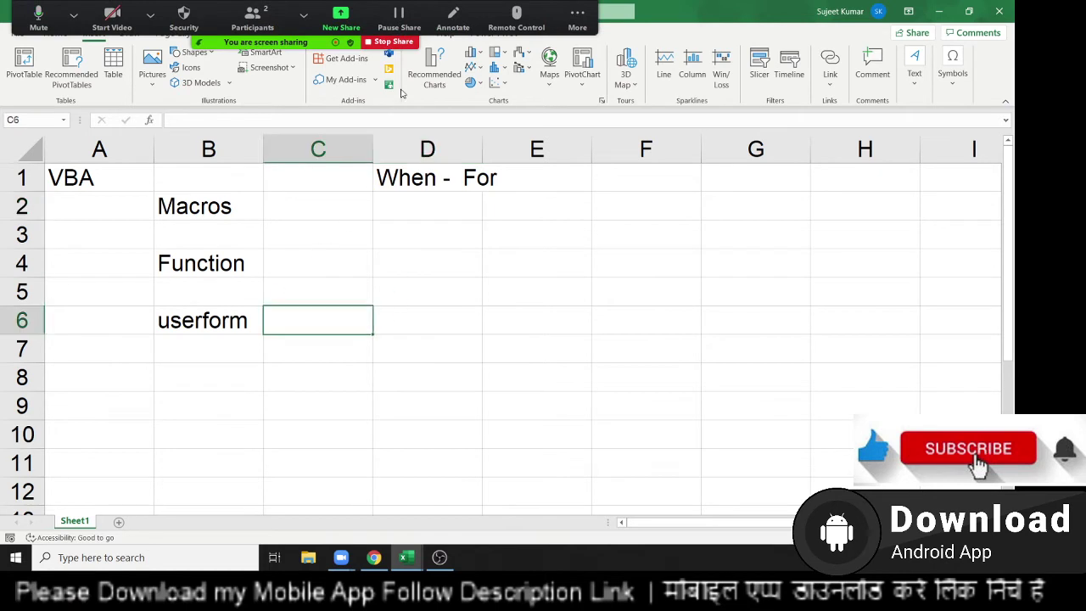
click(423, 39)
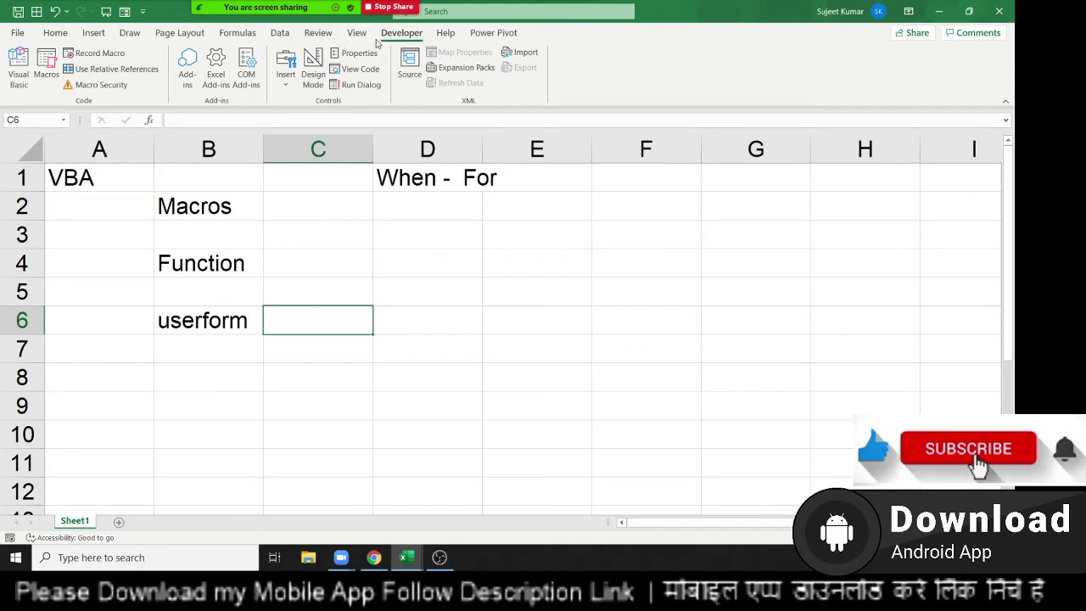
click(7, 38)
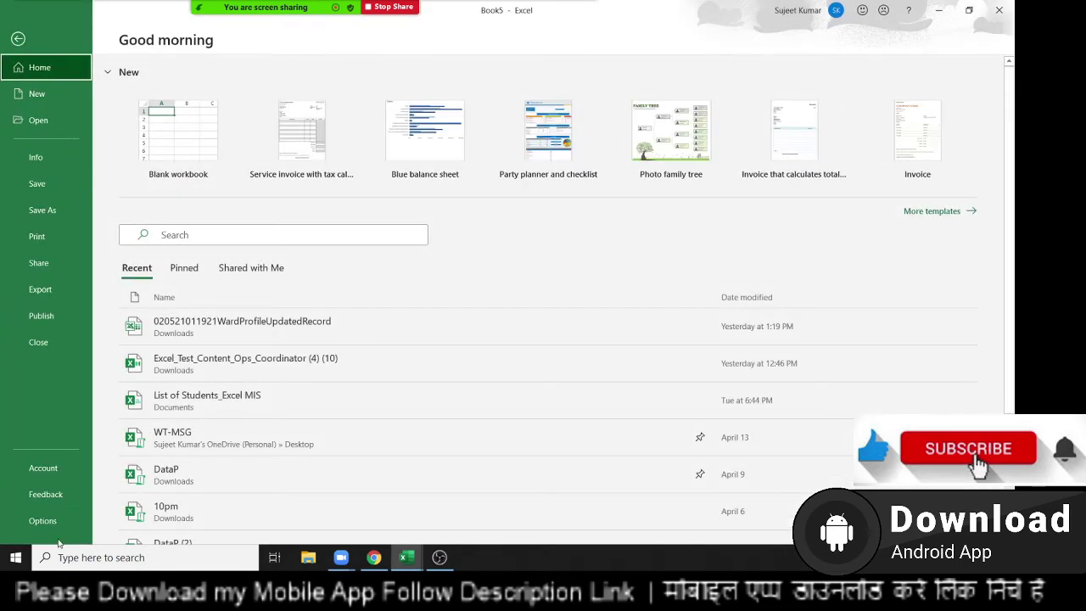
click(30, 519)
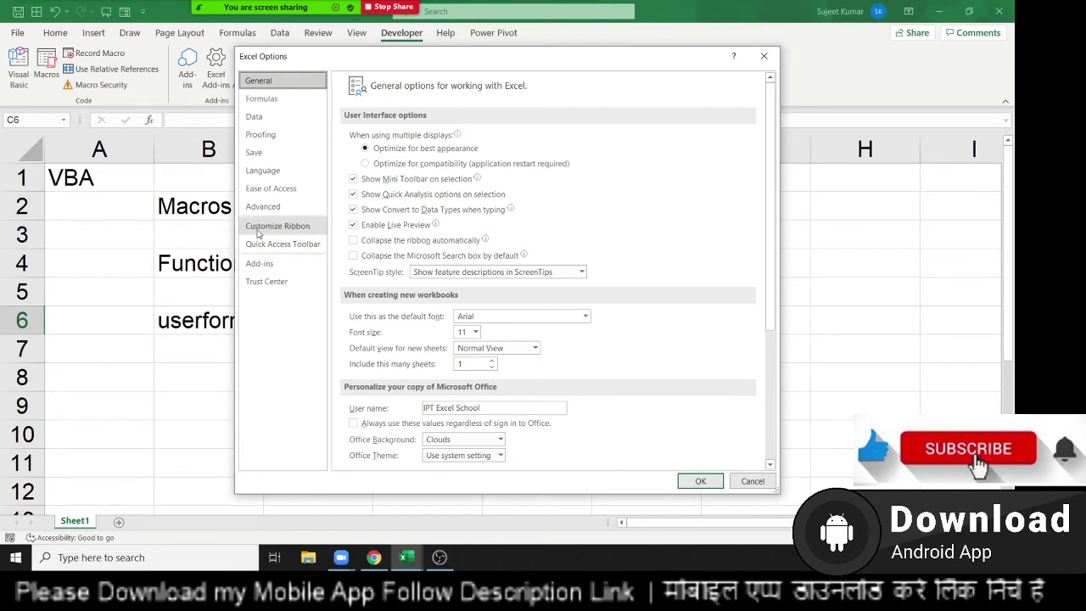
- Check on the Customize Ribbon page that Developer is enabled, then close Excel Options
click(259, 229)
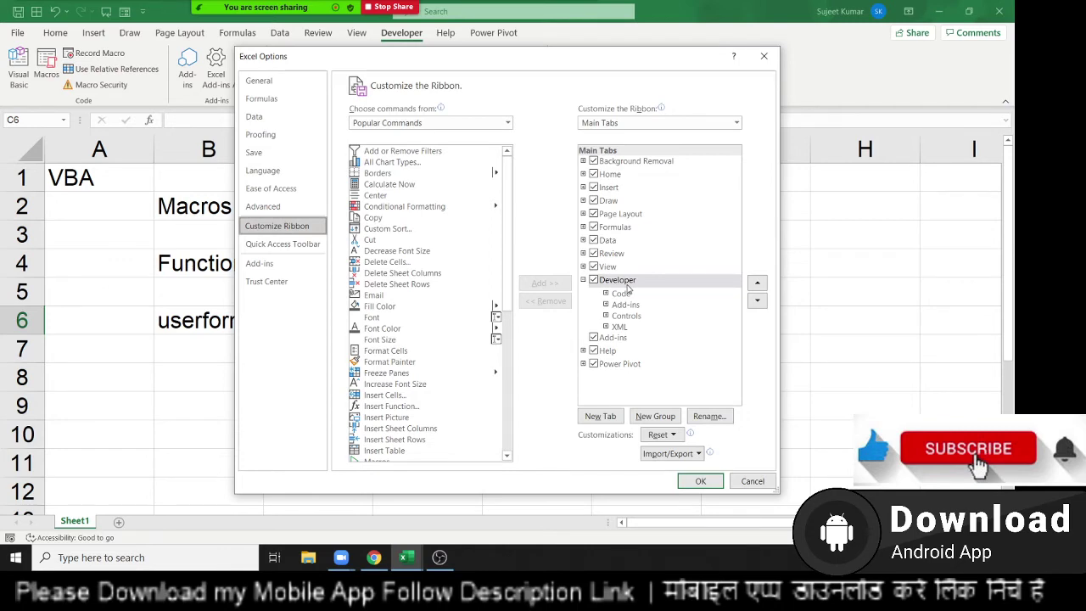
key(Return)
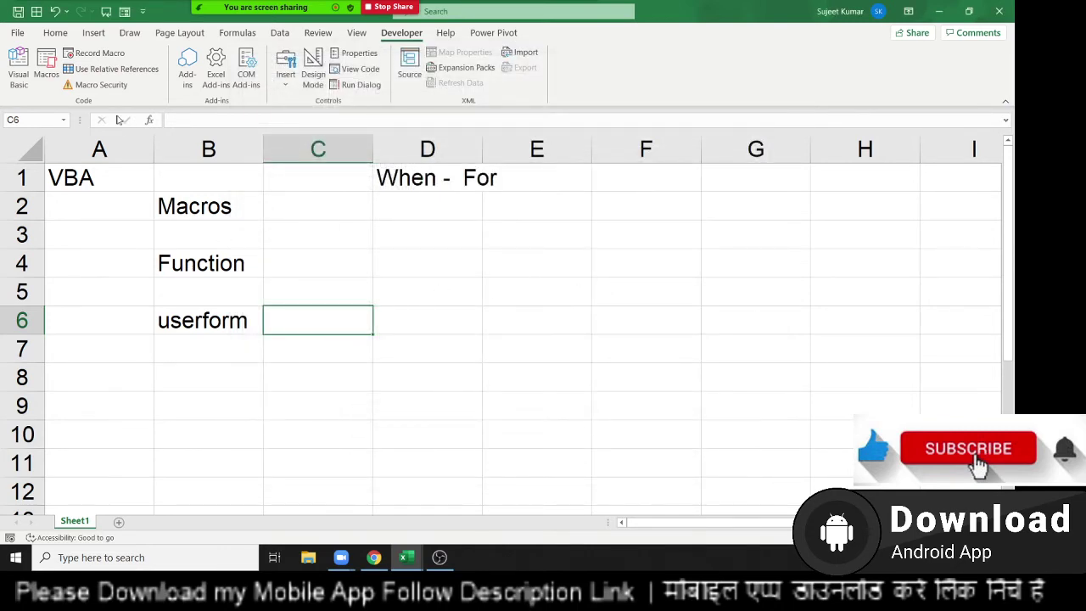
click(104, 85)
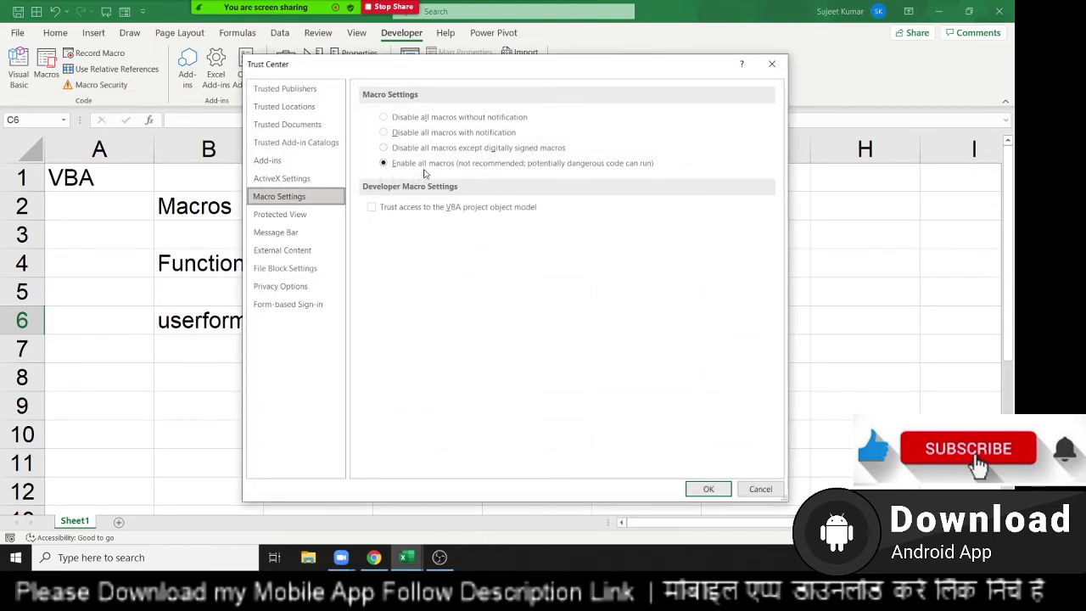
key(Return)
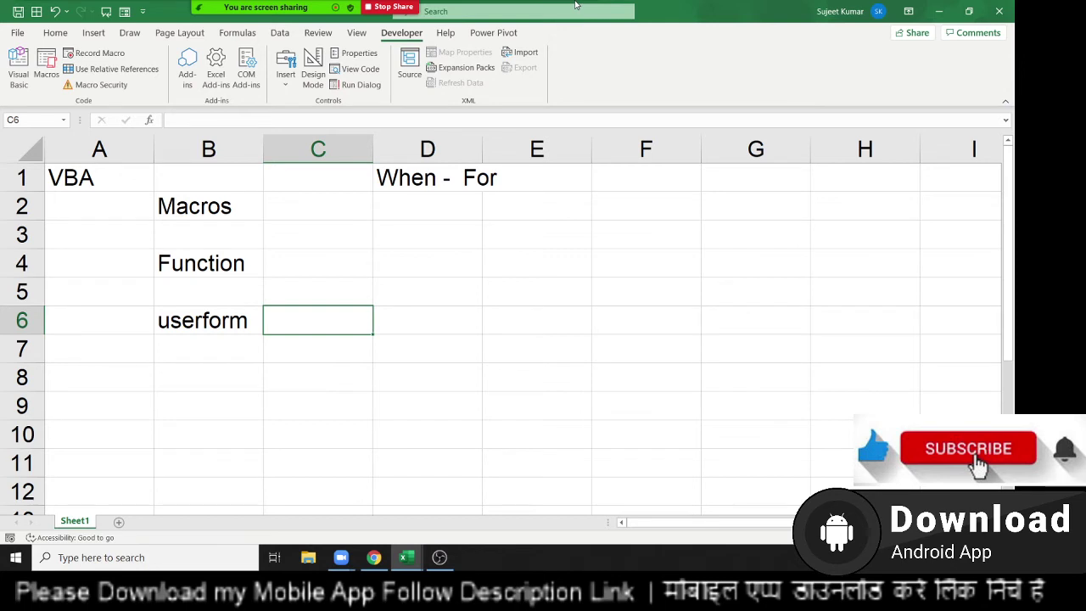
click(17, 34)
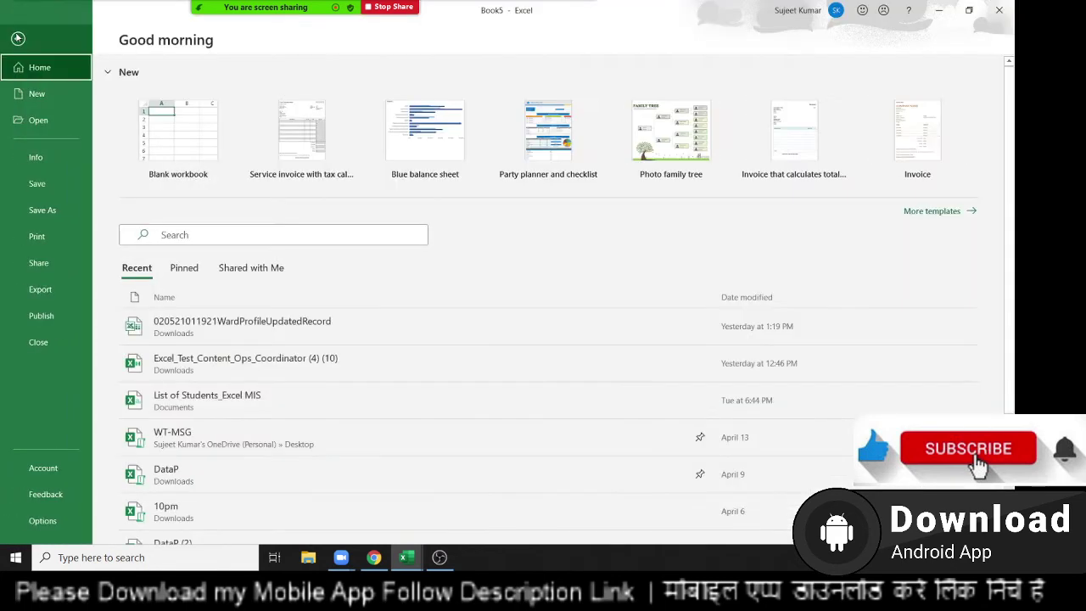
click(42, 521)
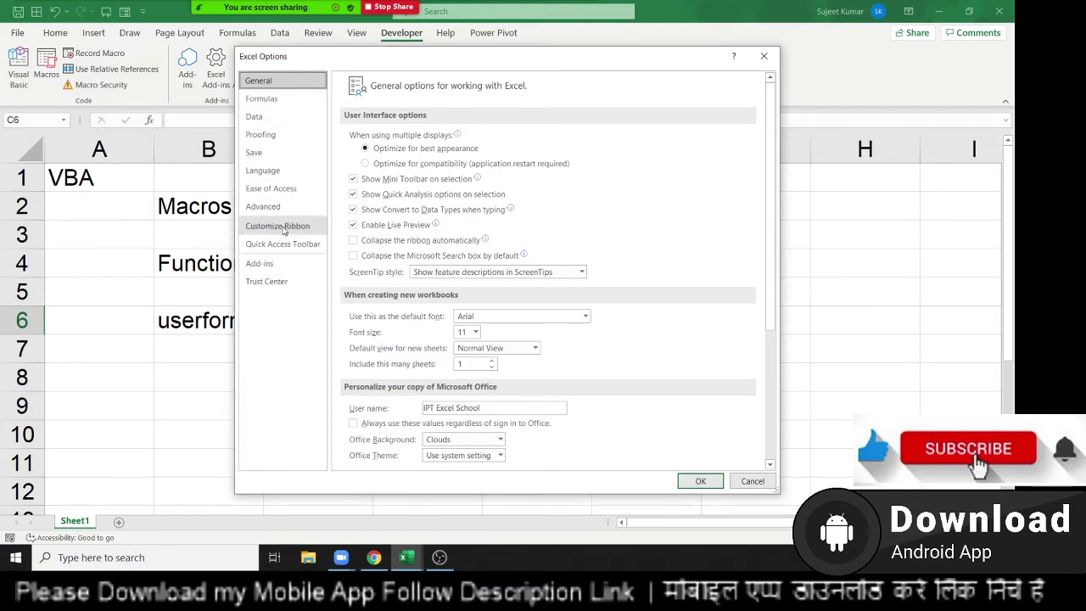
click(284, 227)
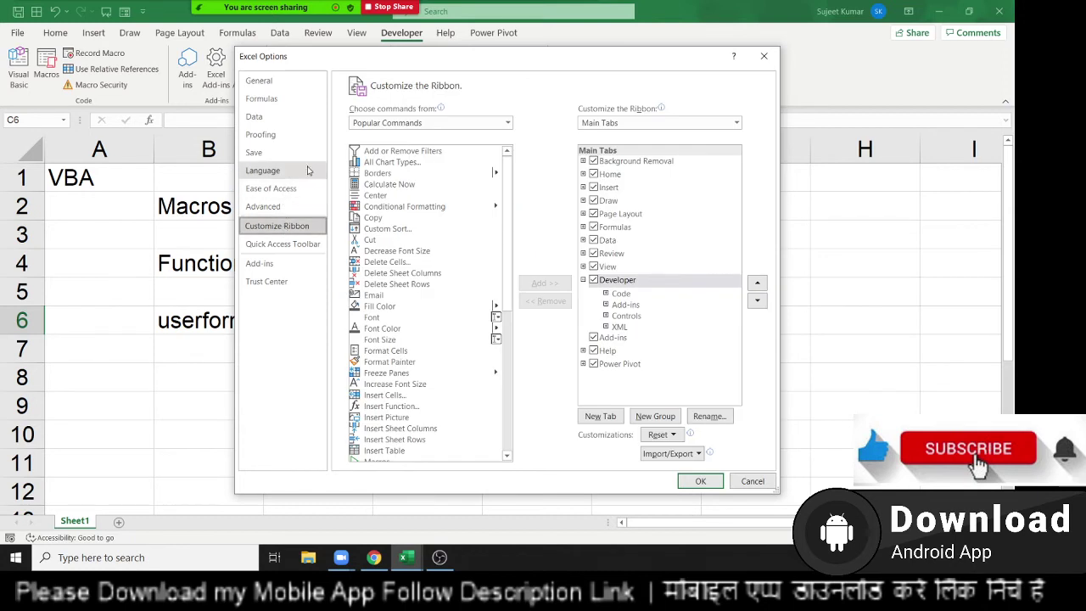
click(594, 281)
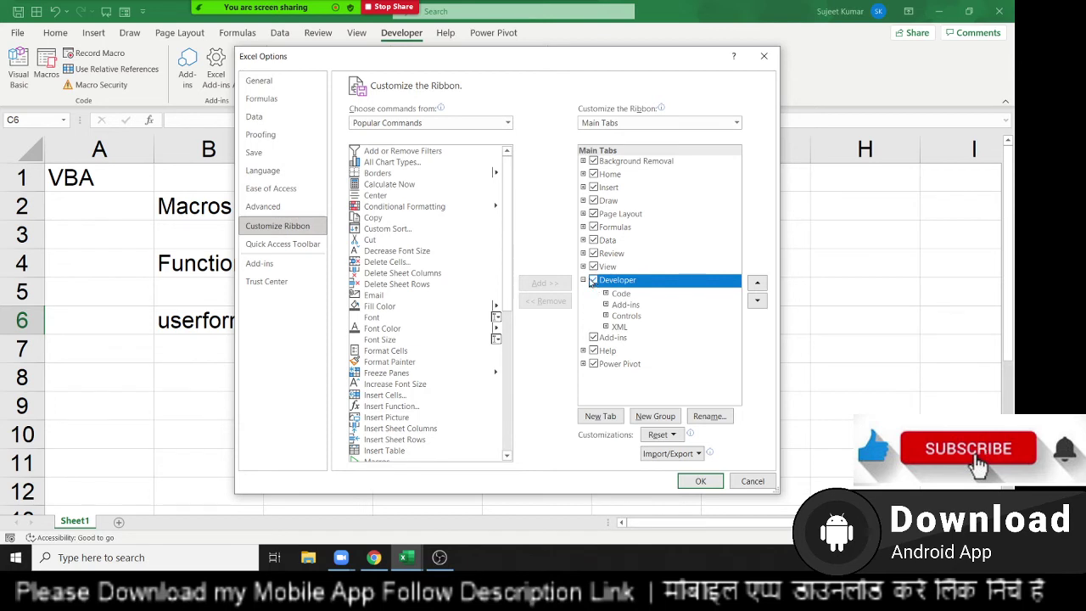
click(582, 280)
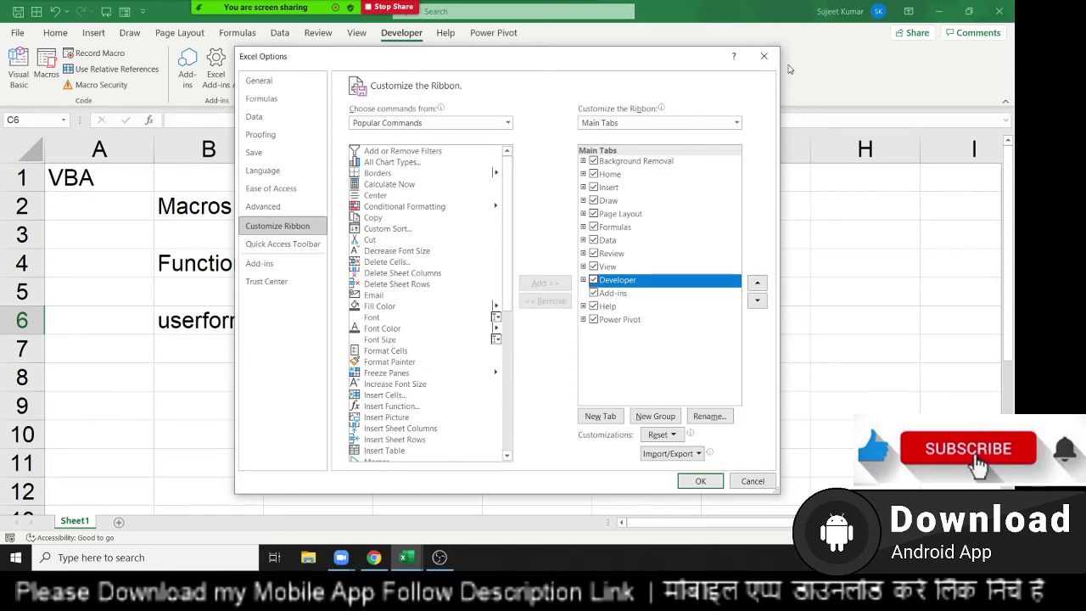
click(240, 10)
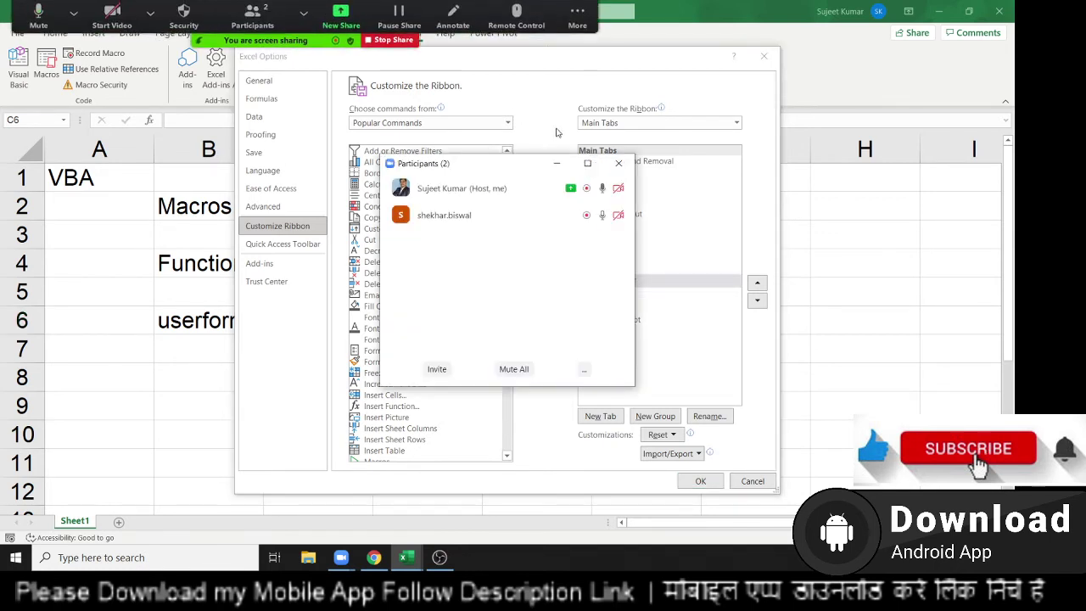
click(618, 164)
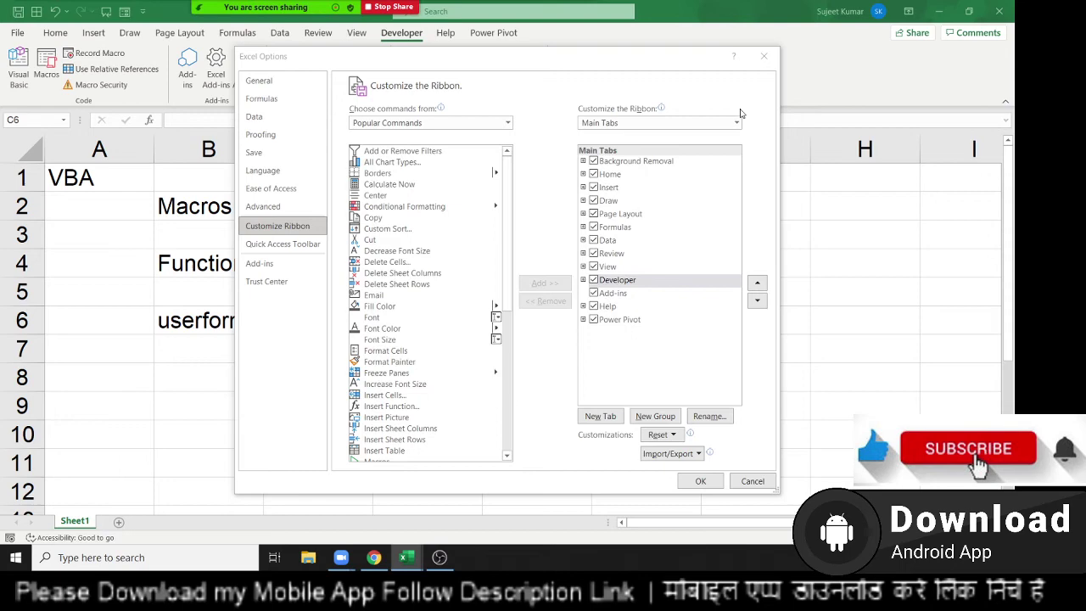
click(763, 56)
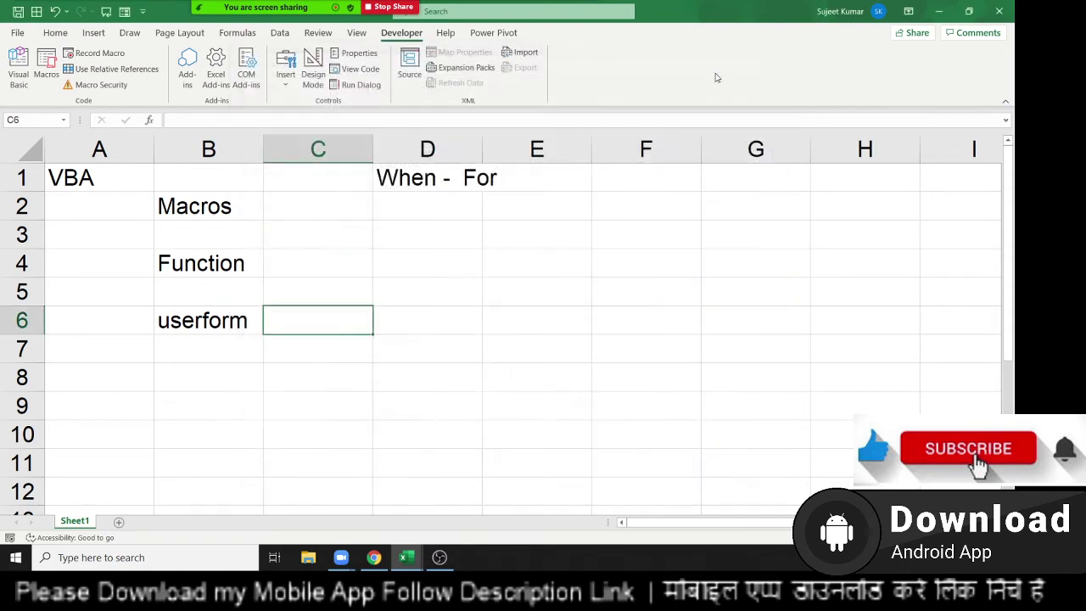
click(108, 90)
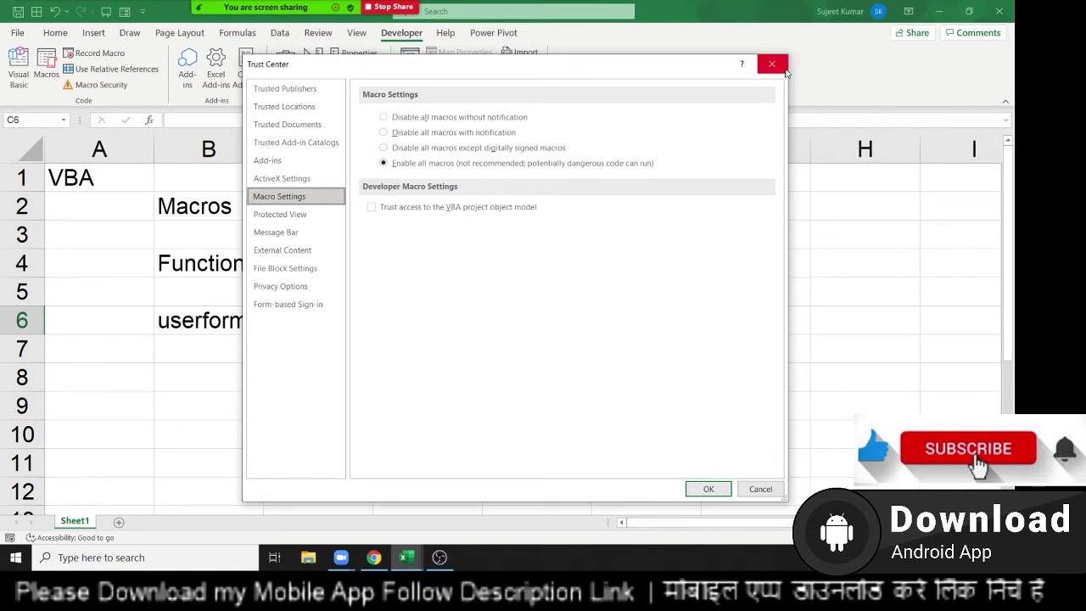
click(772, 65)
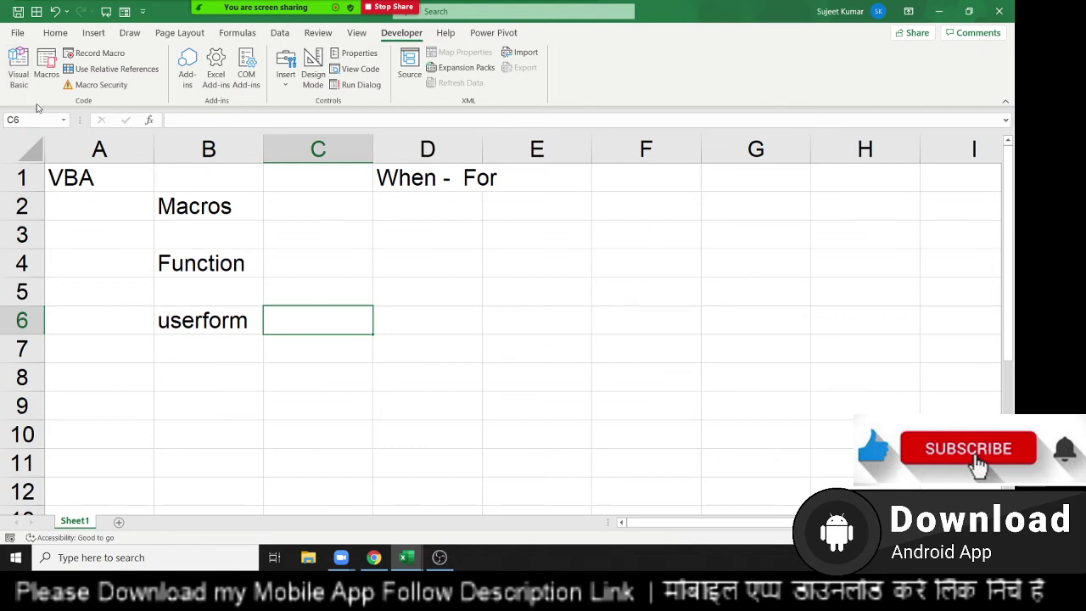
- Select B1:D4, pick Excel Macro-Enabled Workbook (*.xlsm) in Book5's save prompt, then cancel saving
drag(404, 257, 204, 180)
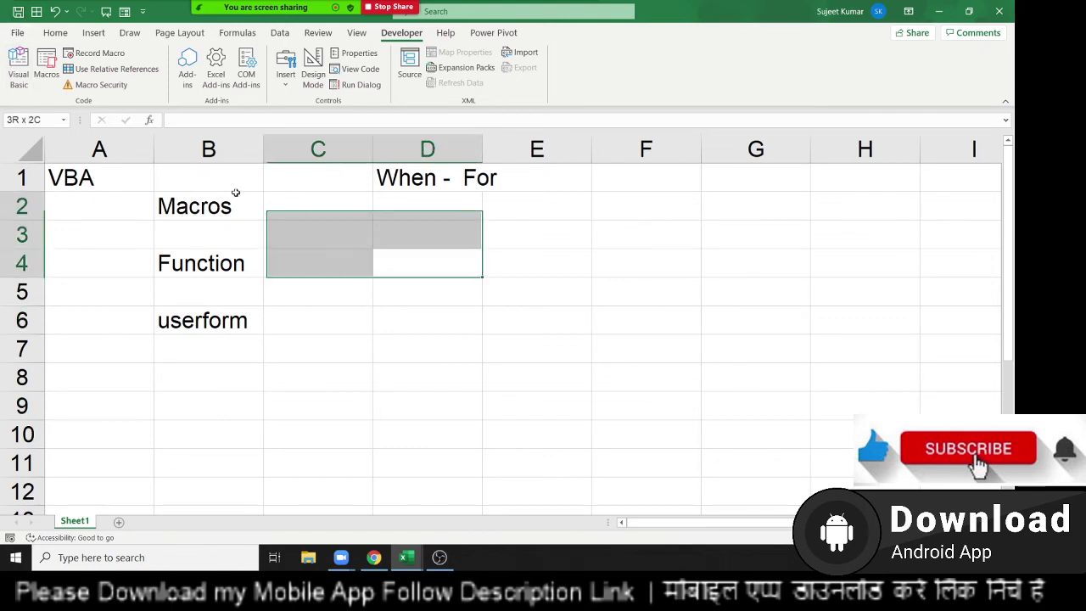
click(18, 11)
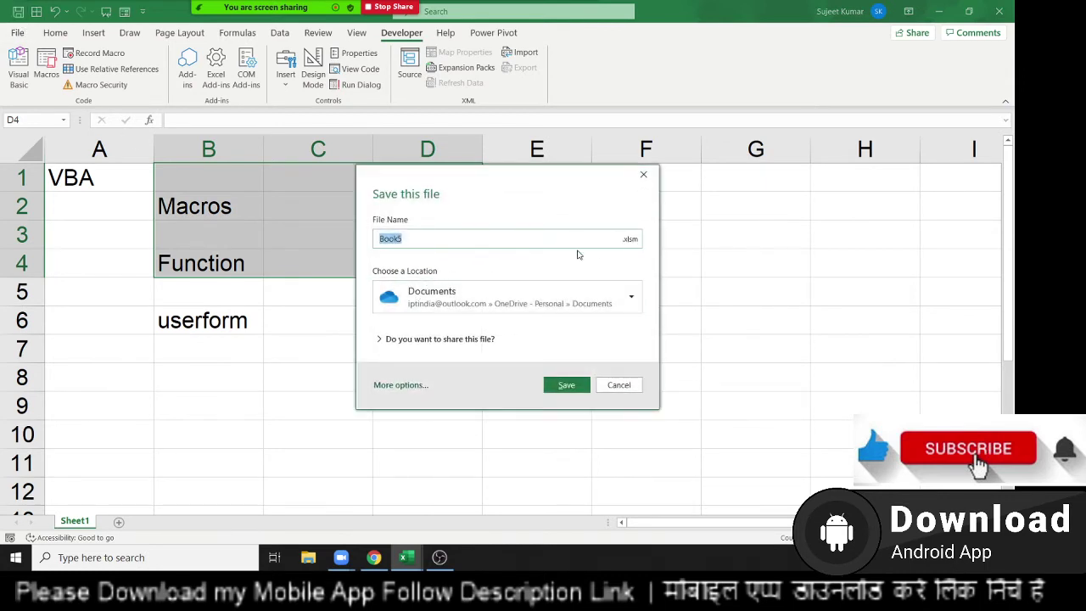
click(628, 240)
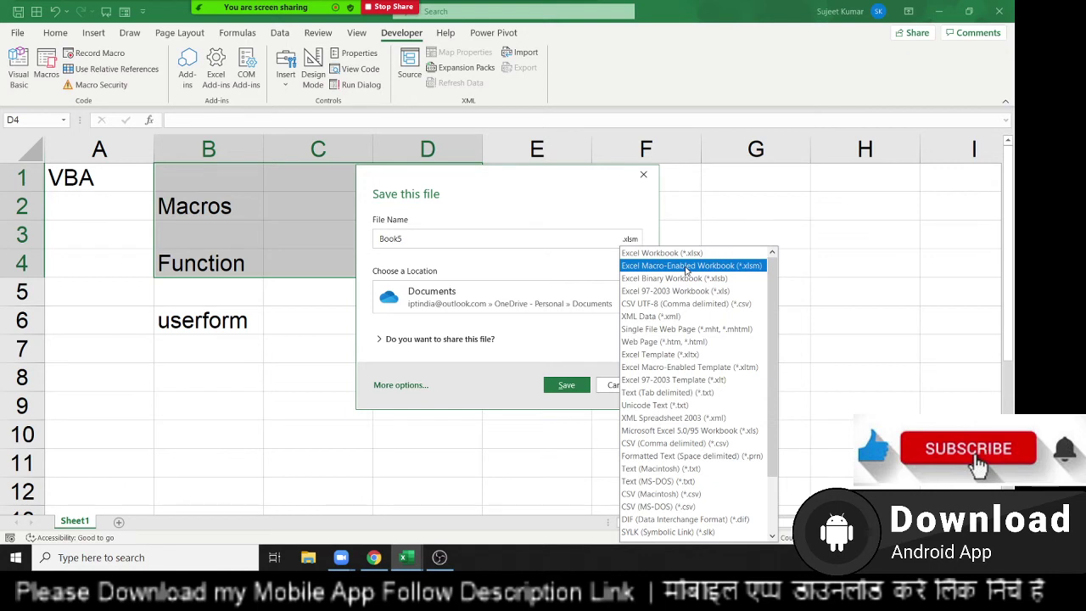
click(687, 269)
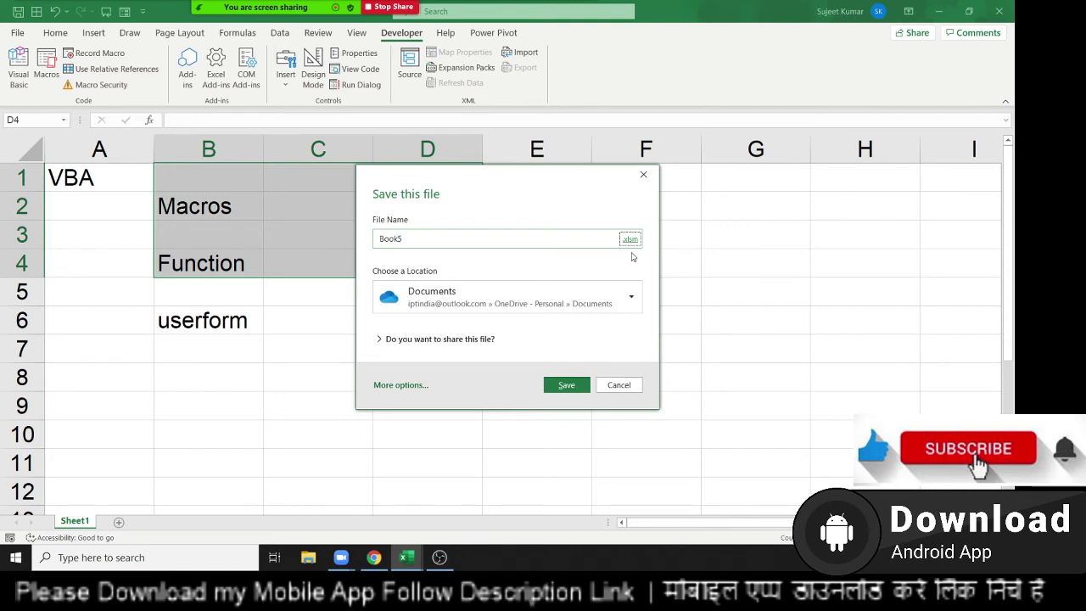
key(Escape)
- On the Excel Options Save page, disable OneDrive AutoSave and default to Excel Macro-Enabled Workbook
click(17, 32)
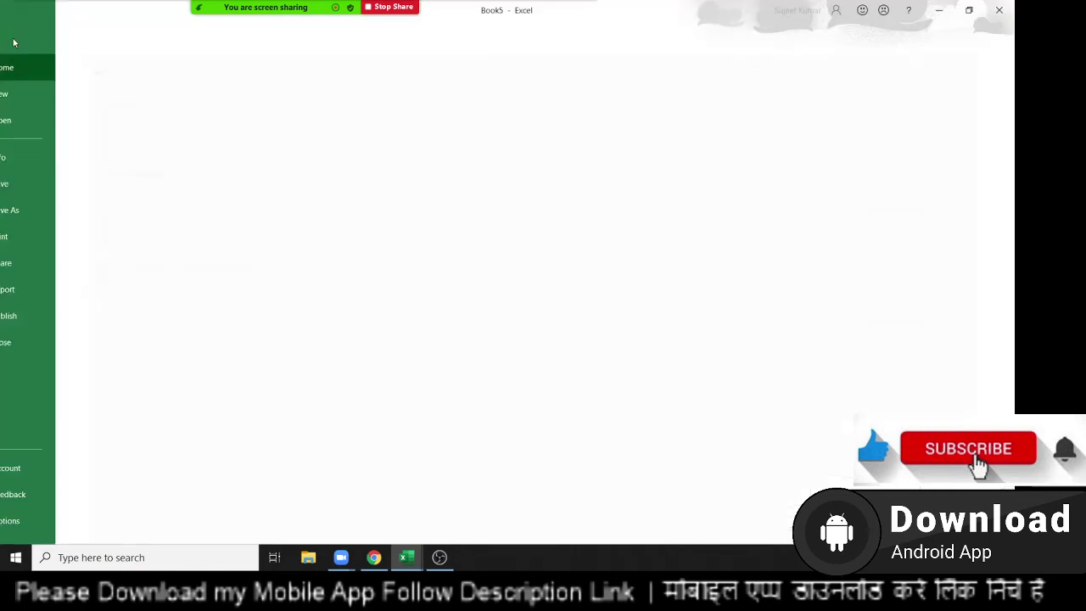
click(64, 523)
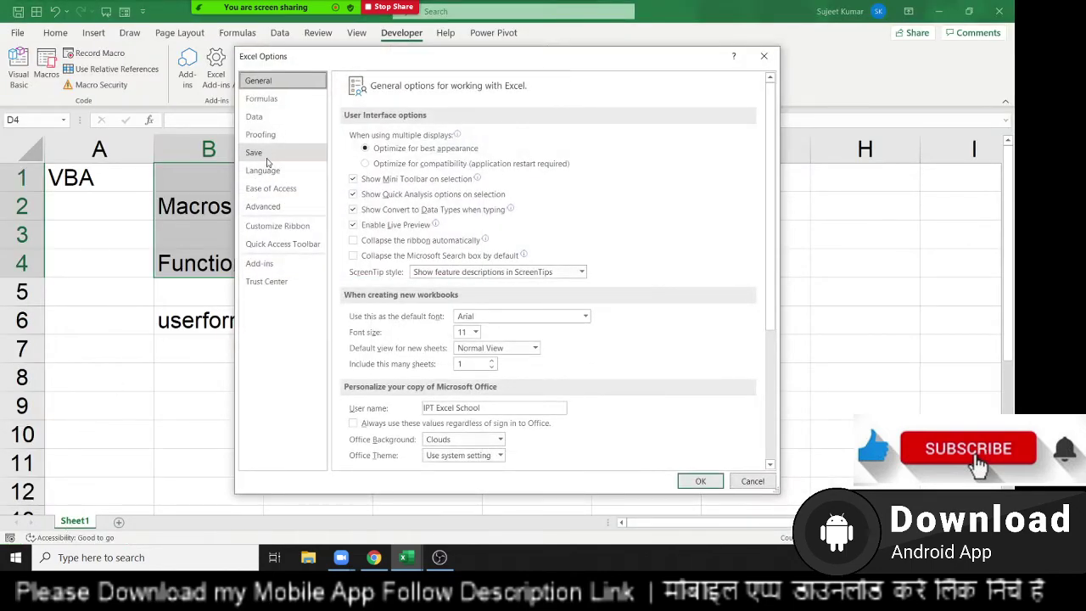
click(264, 154)
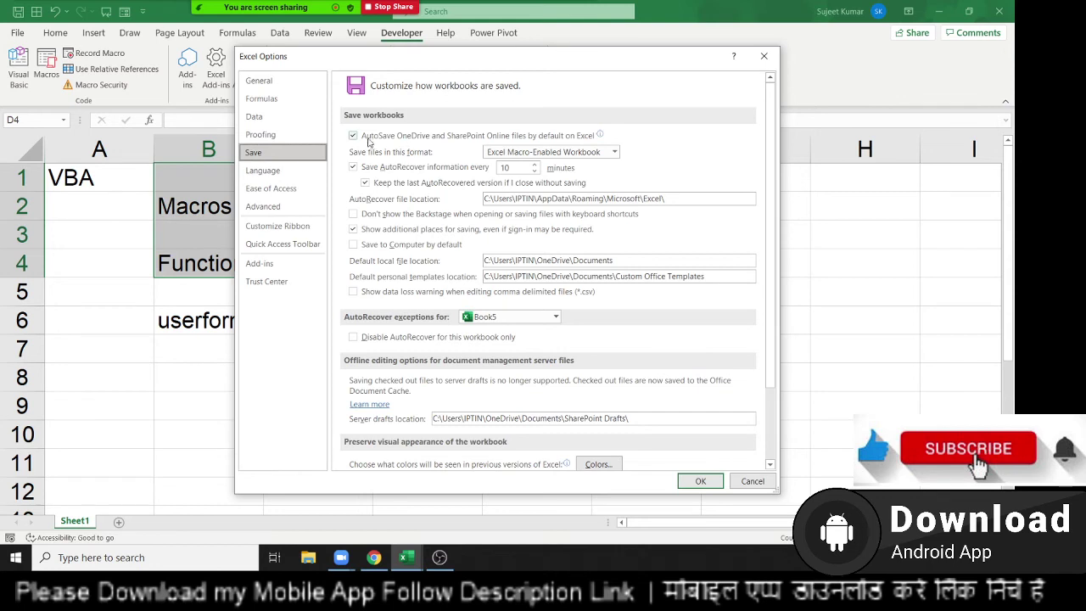
click(368, 139)
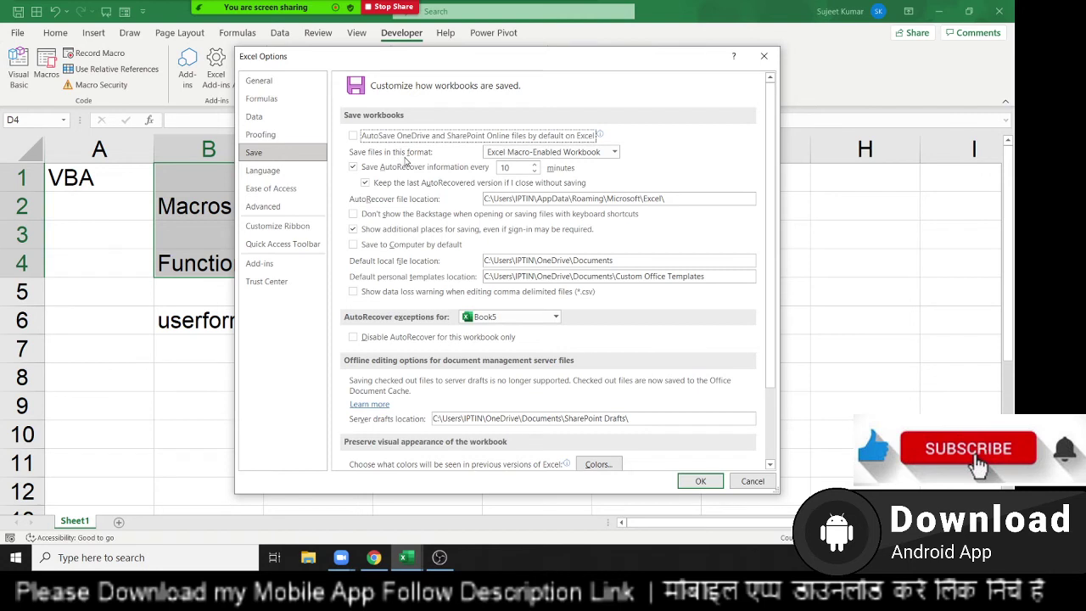
click(503, 155)
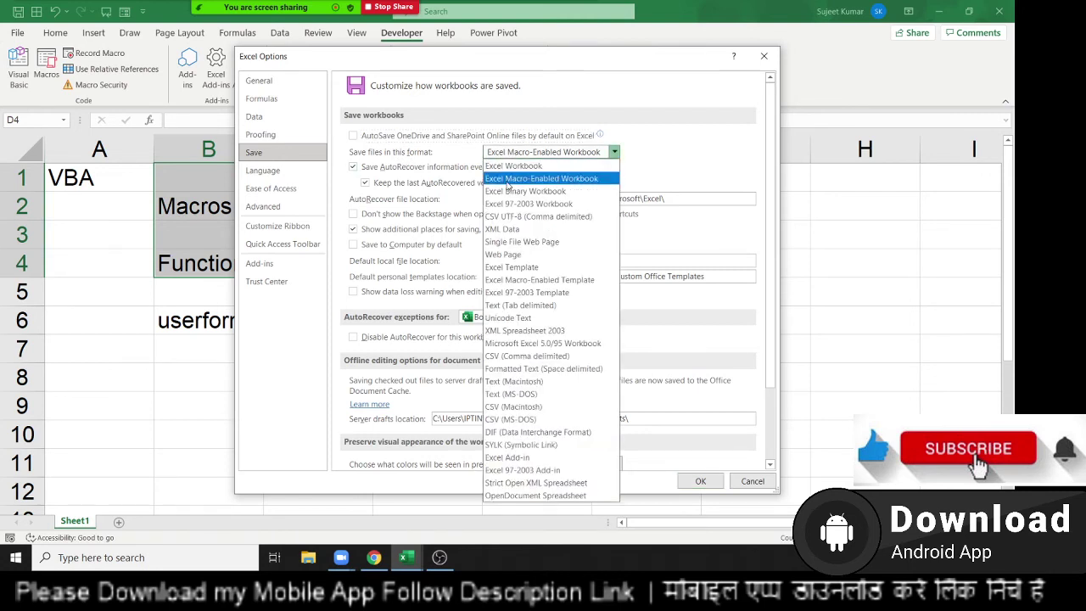
click(507, 180)
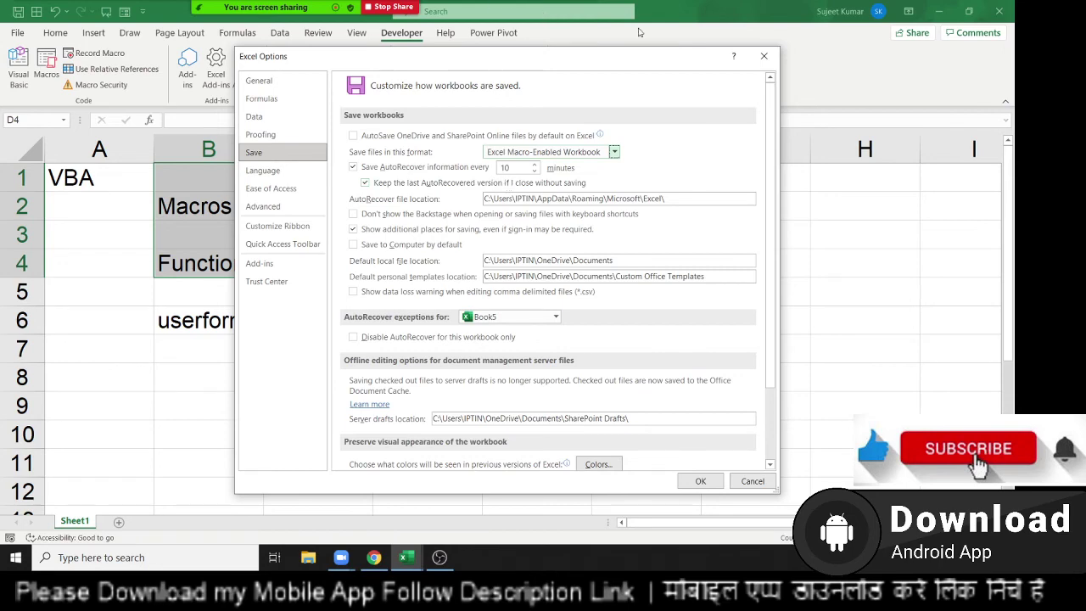
click(763, 56)
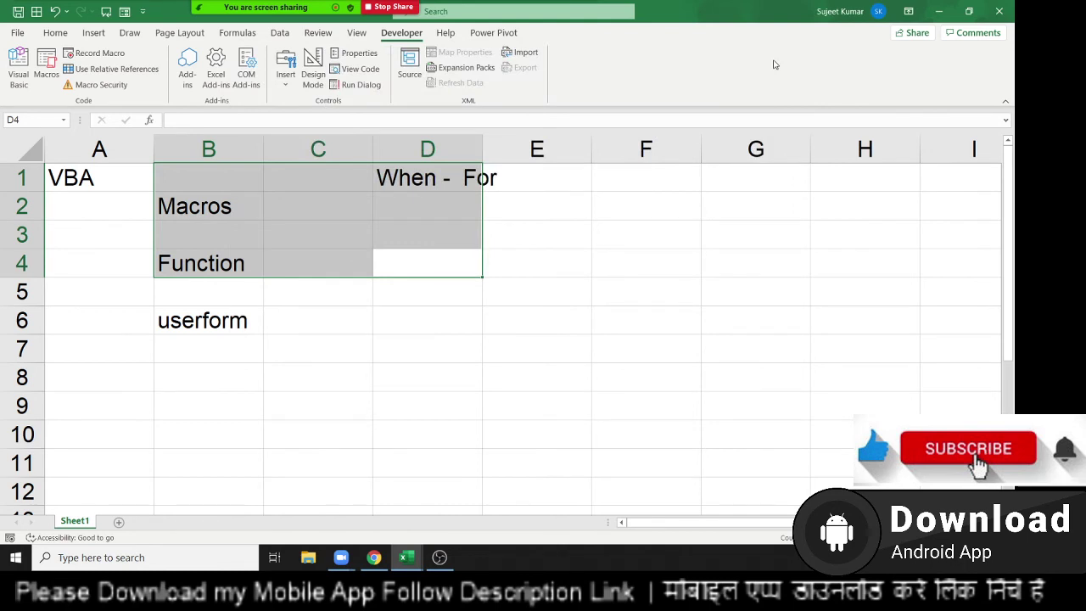
click(122, 94)
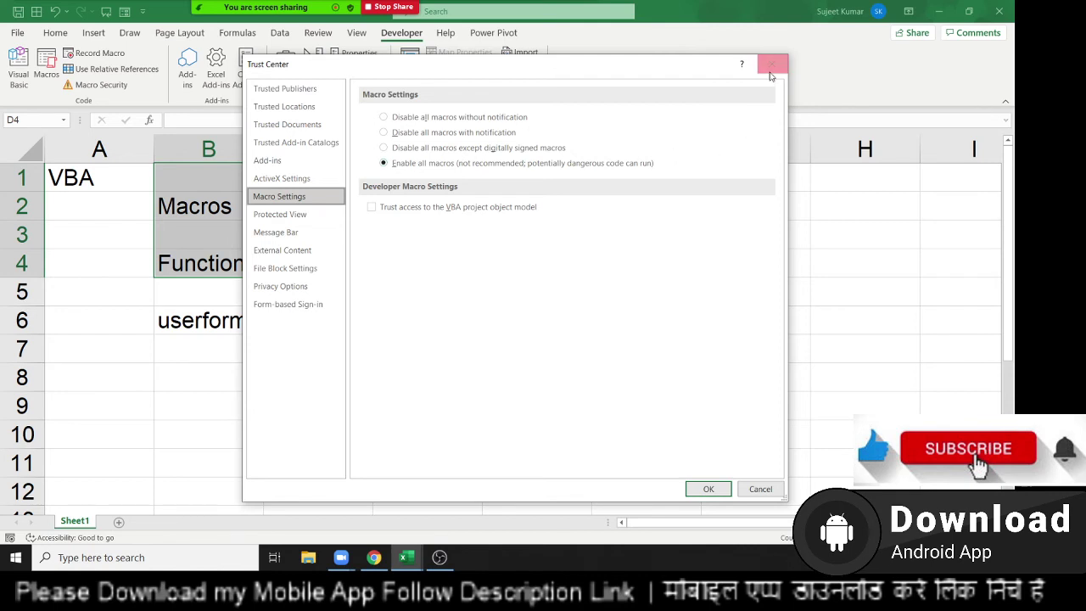
click(769, 71)
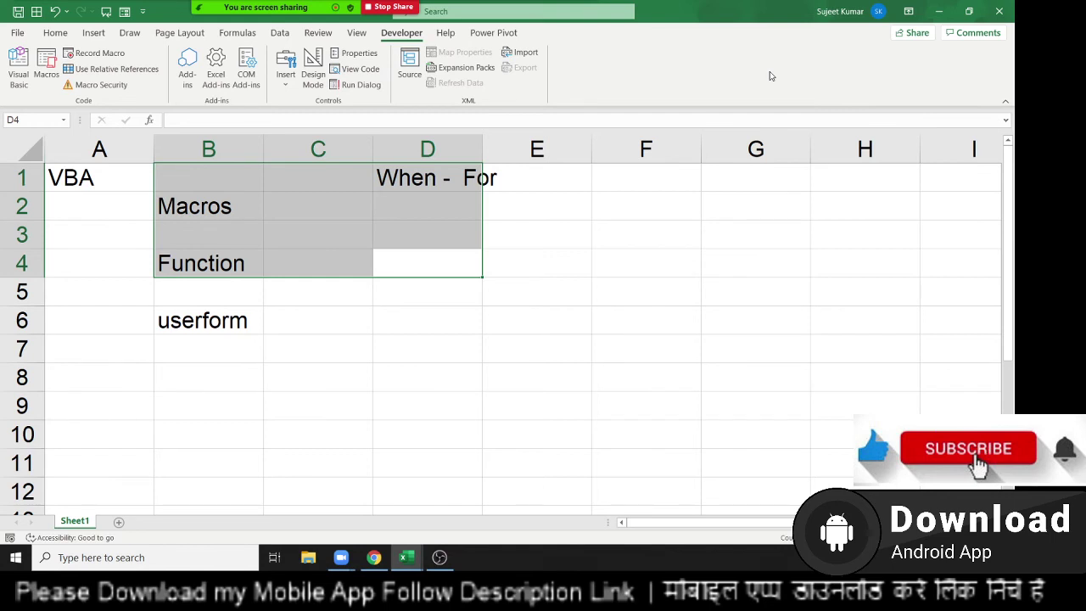
- Minimize Excel and refresh the Windows desktop
click(942, 12)
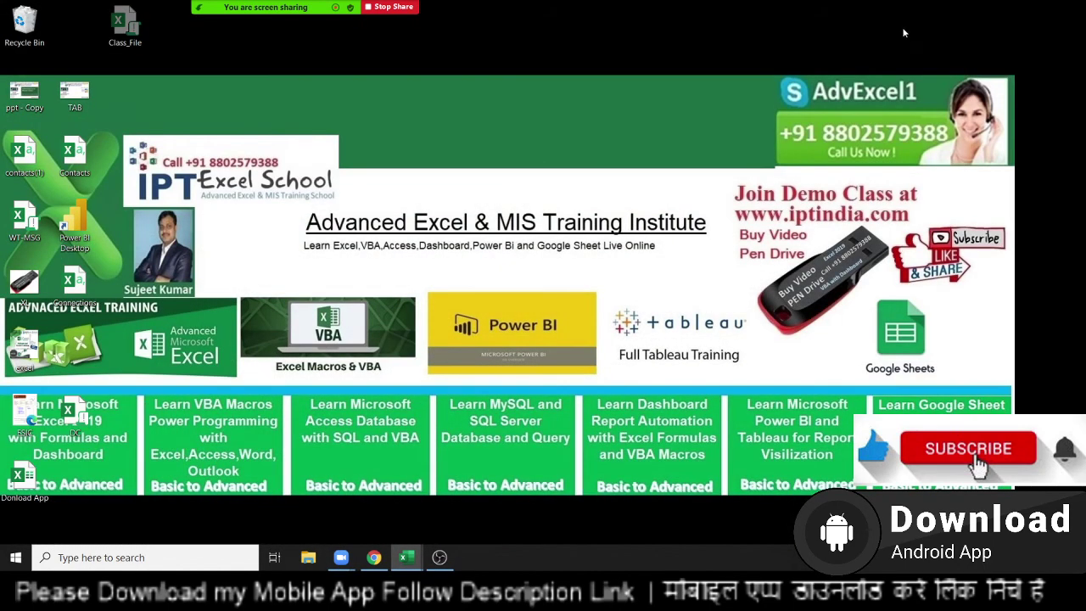
right_click(377, 167)
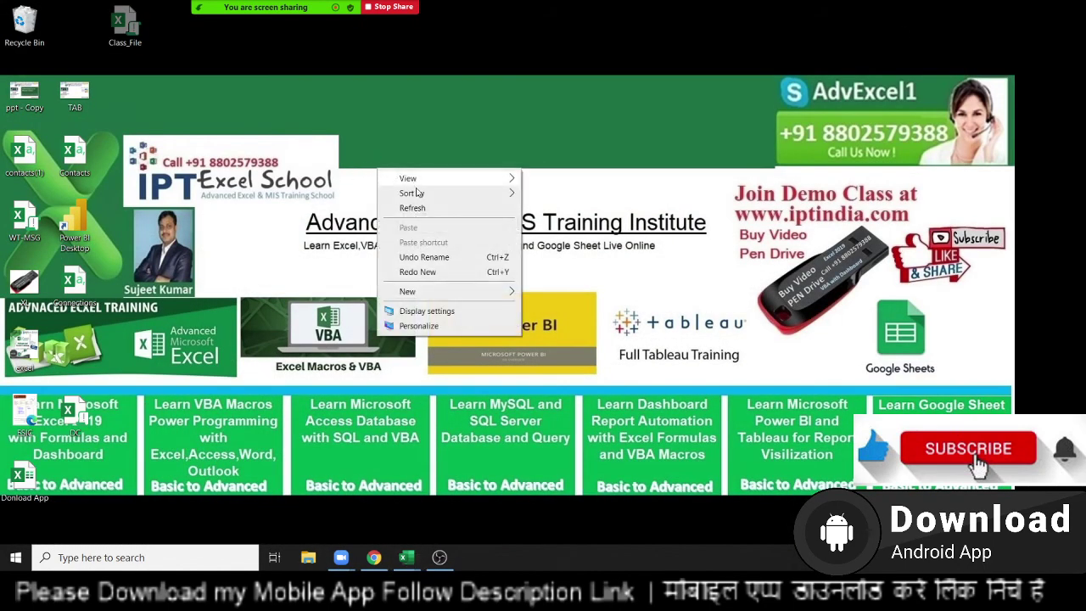
click(426, 217)
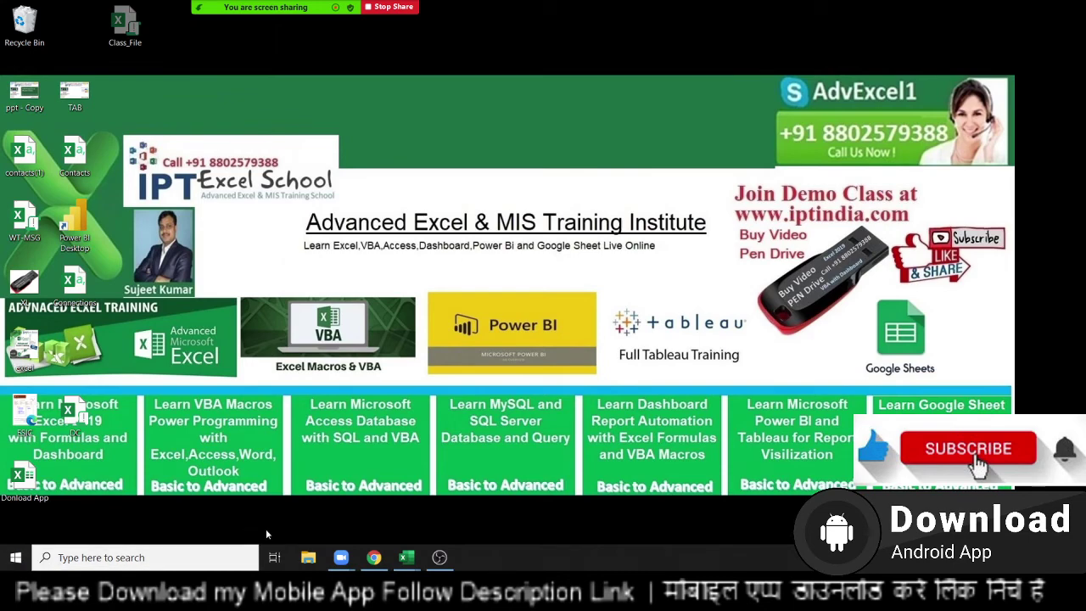
- In File Explorer's Documents folder, select the dhashbard, LK-data and WT-MSG workbooks, then close it
click(301, 554)
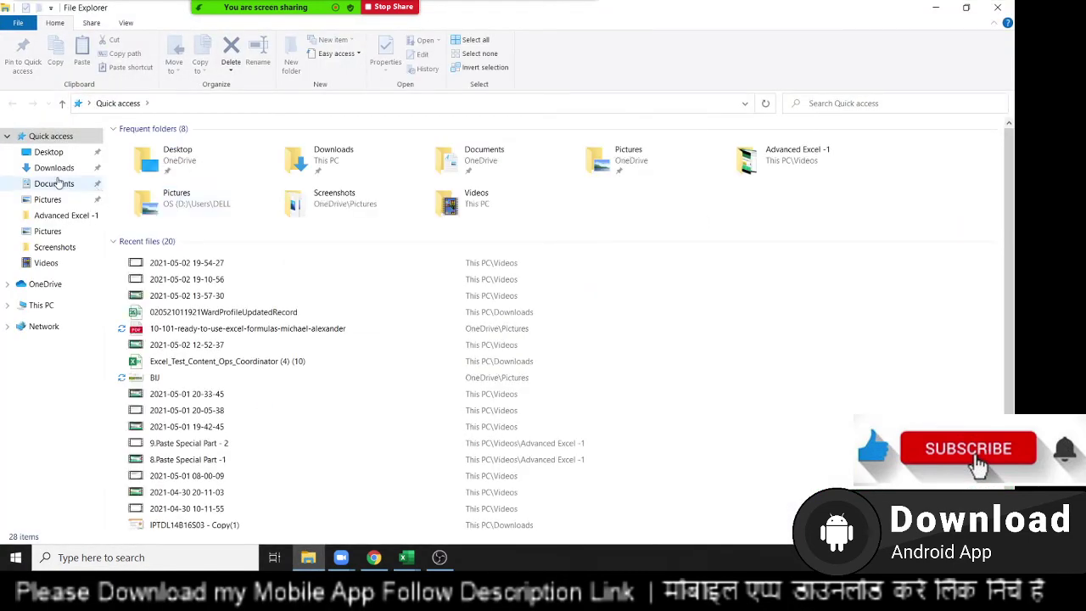
click(56, 183)
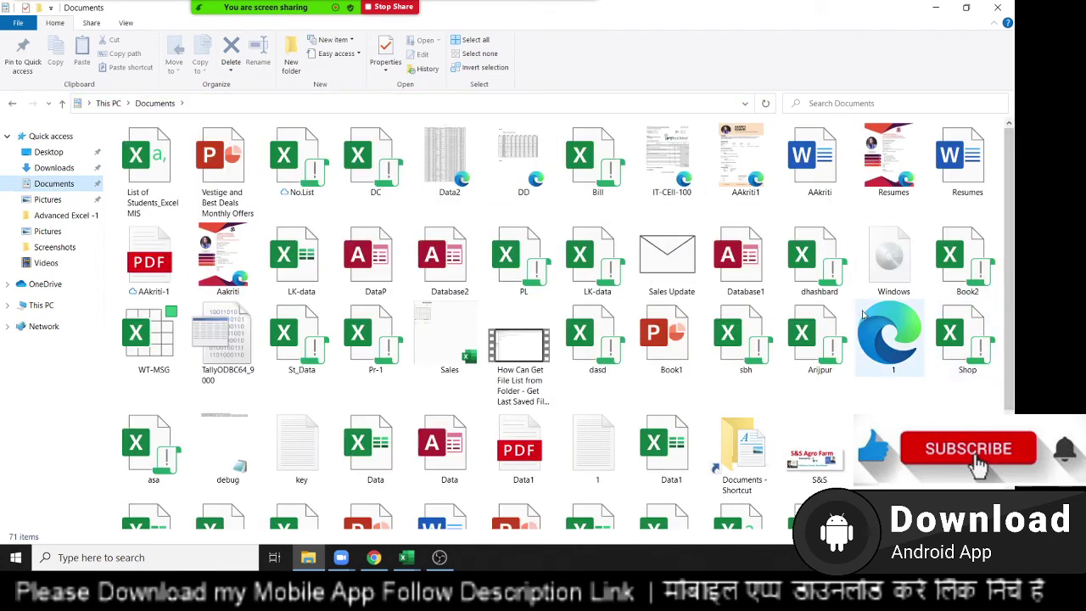
mouse_move(834, 285)
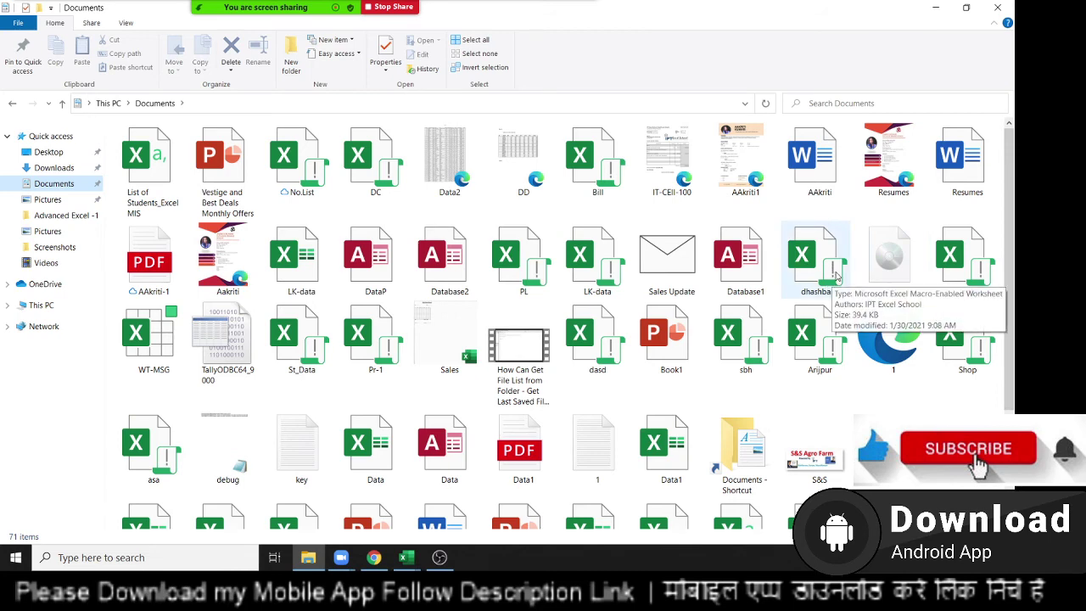
click(836, 274)
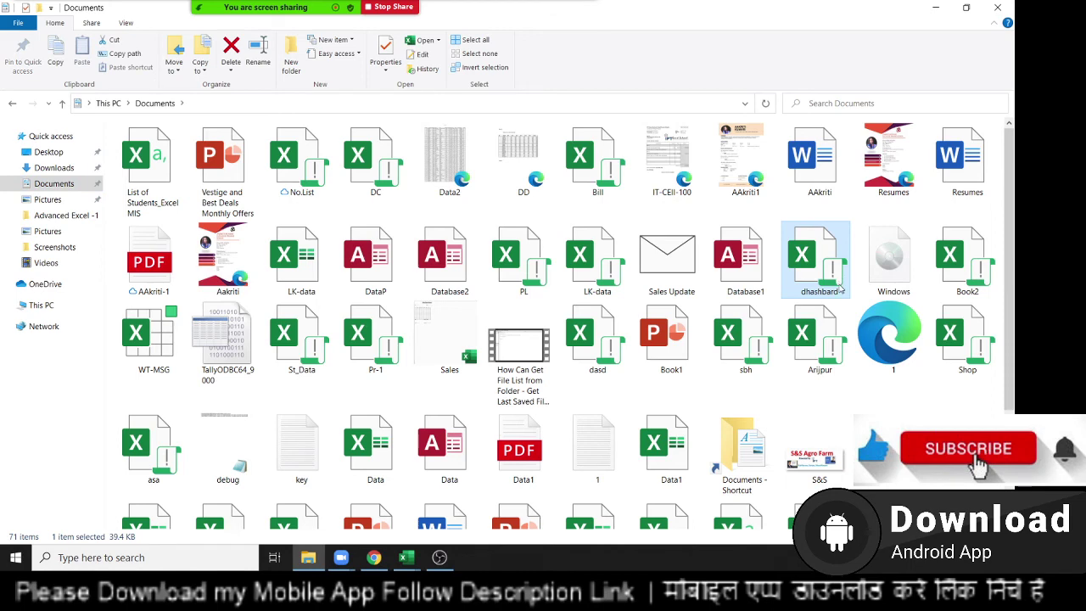
mouse_move(838, 289)
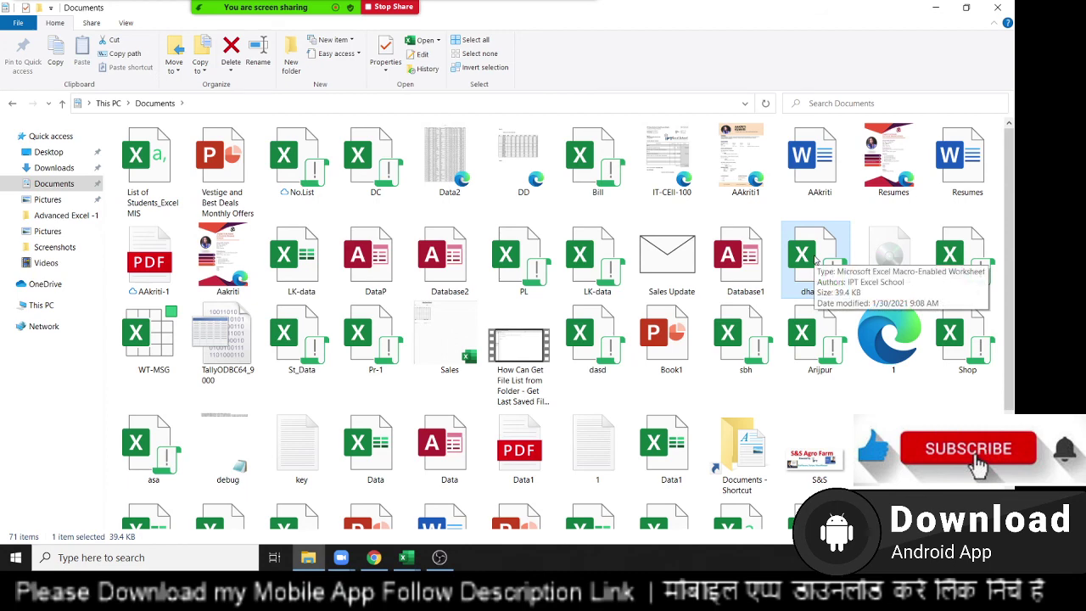
click(297, 259)
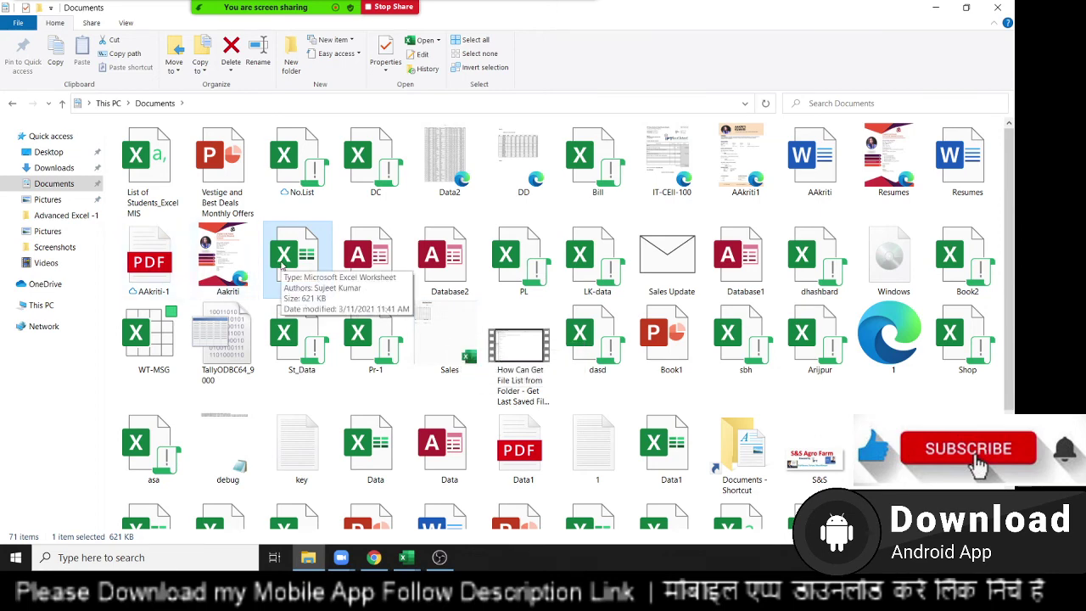
click(148, 372)
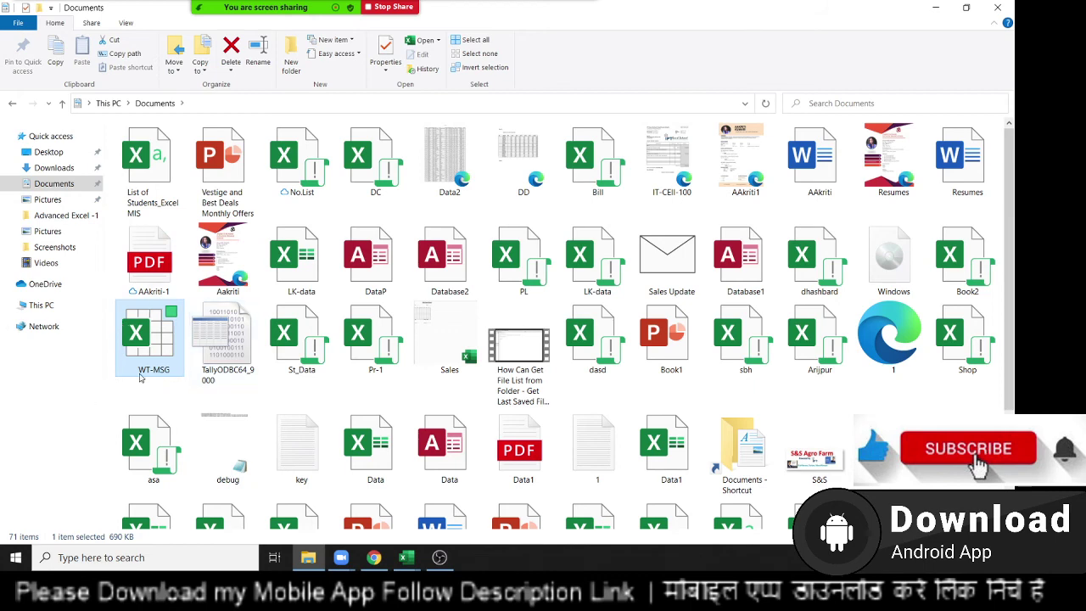
mouse_move(141, 379)
drag(108, 299, 187, 384)
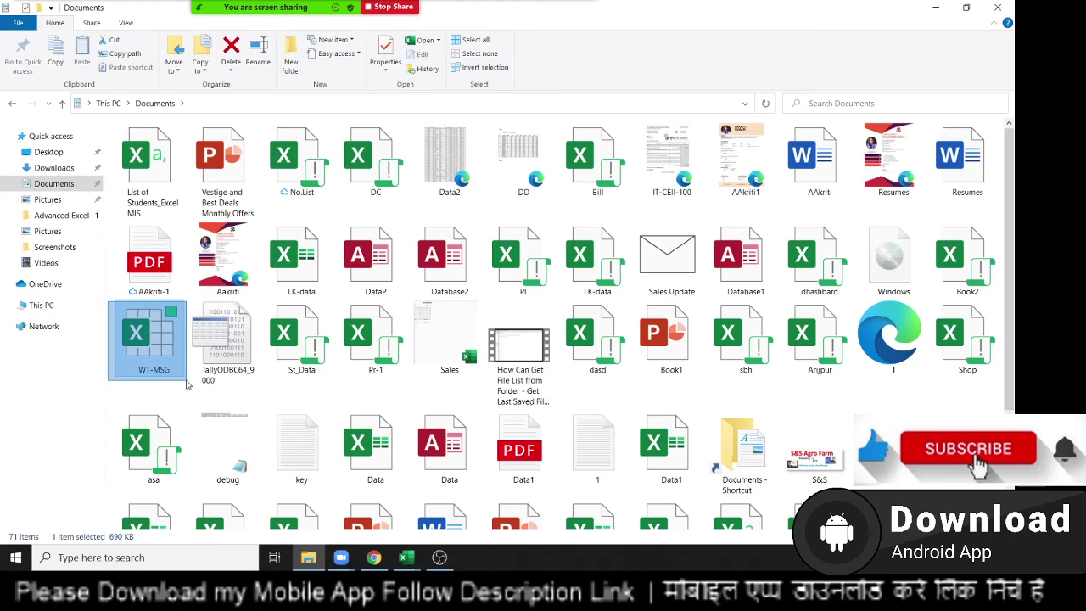
drag(187, 385, 188, 384)
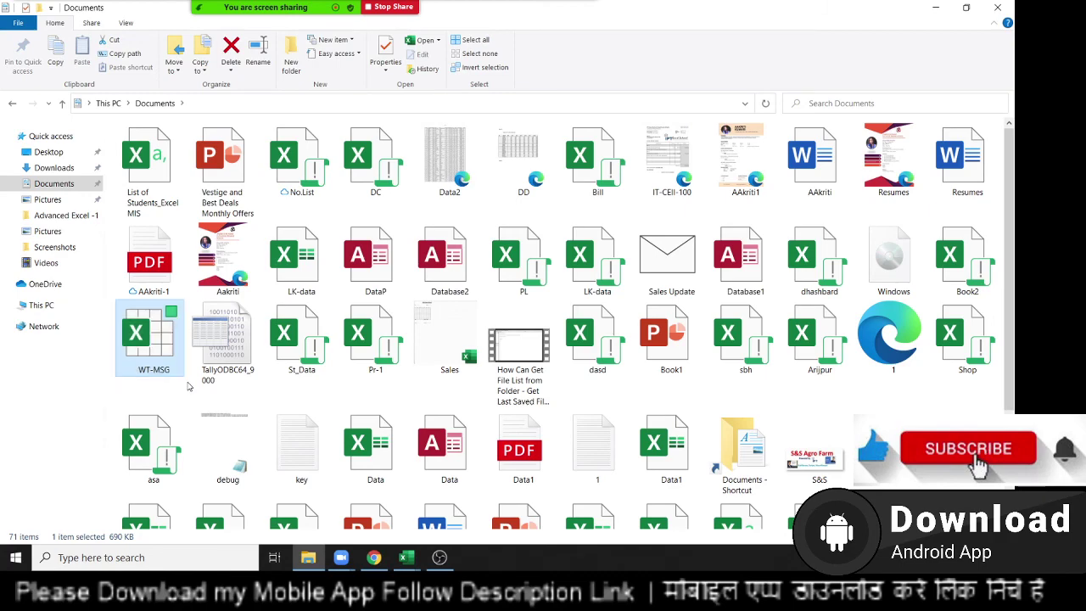
click(997, 7)
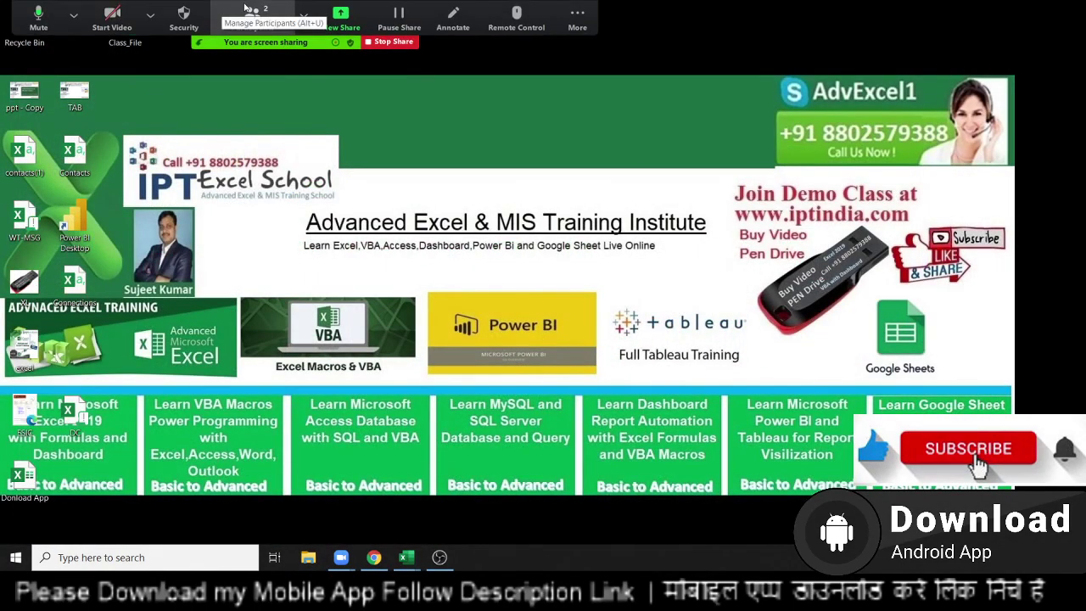
click(247, 9)
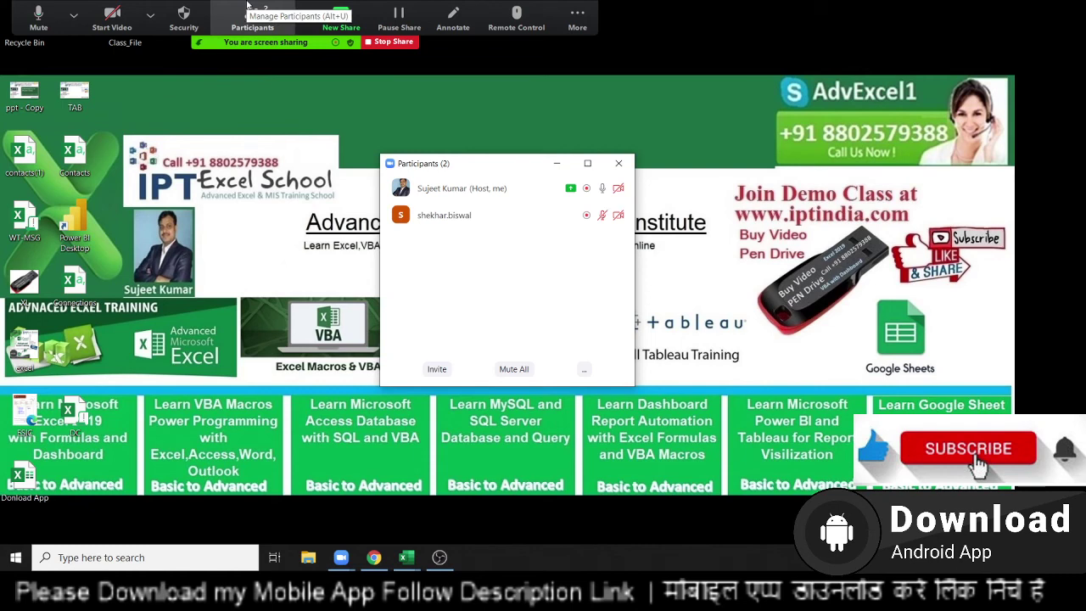
click(617, 164)
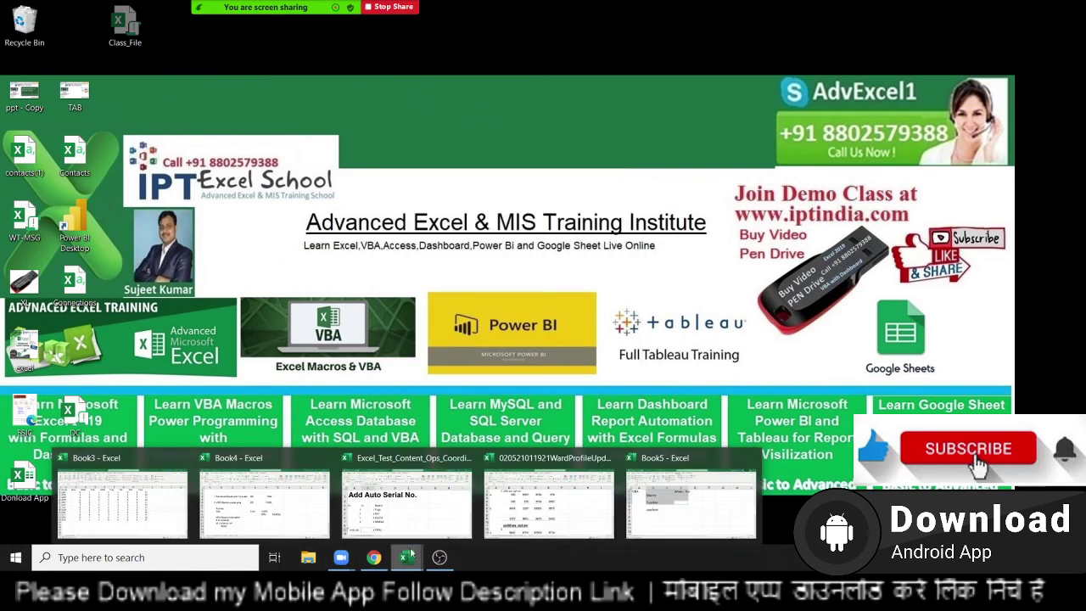
- Back in Book5, delete the contents of A1:E8 so Sheet1 is empty
mouse_move(406, 558)
click(662, 505)
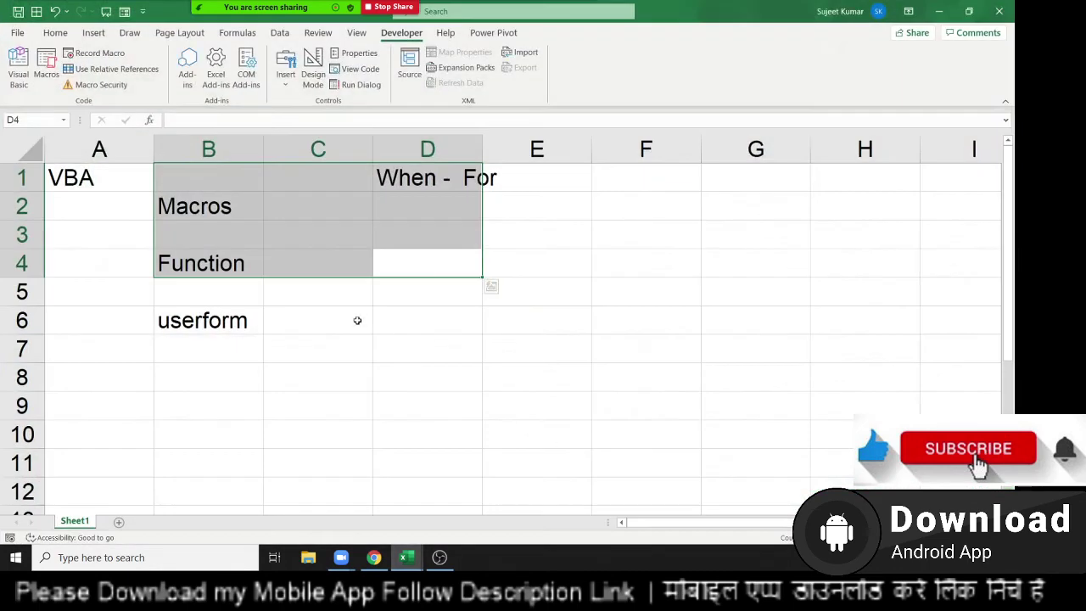
click(352, 319)
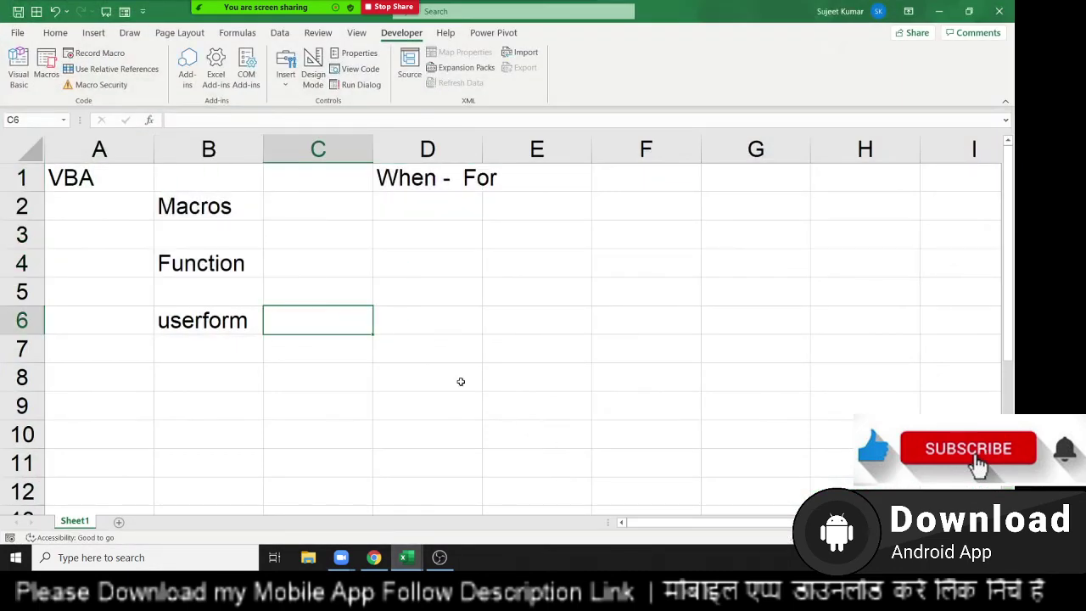
drag(523, 378, 3, 113)
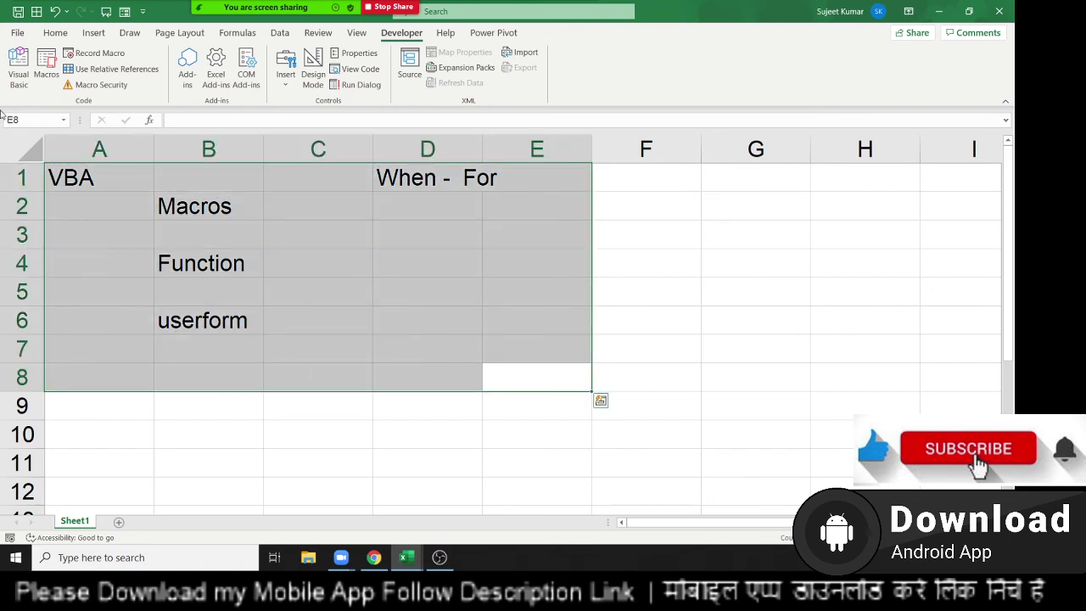
key(Delete)
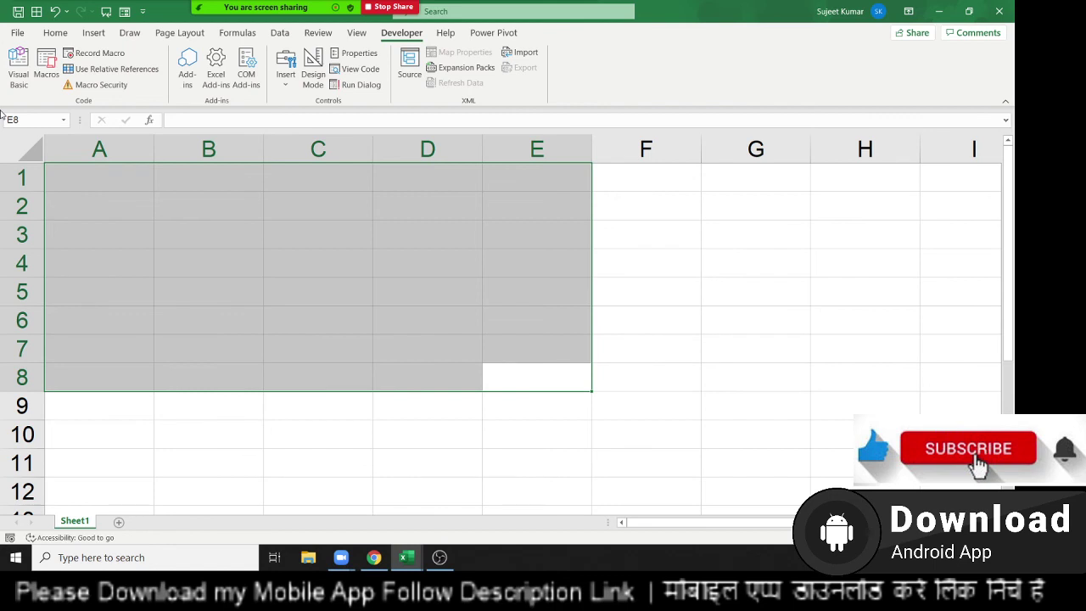
key(Left)
key(Up)
key(Up)
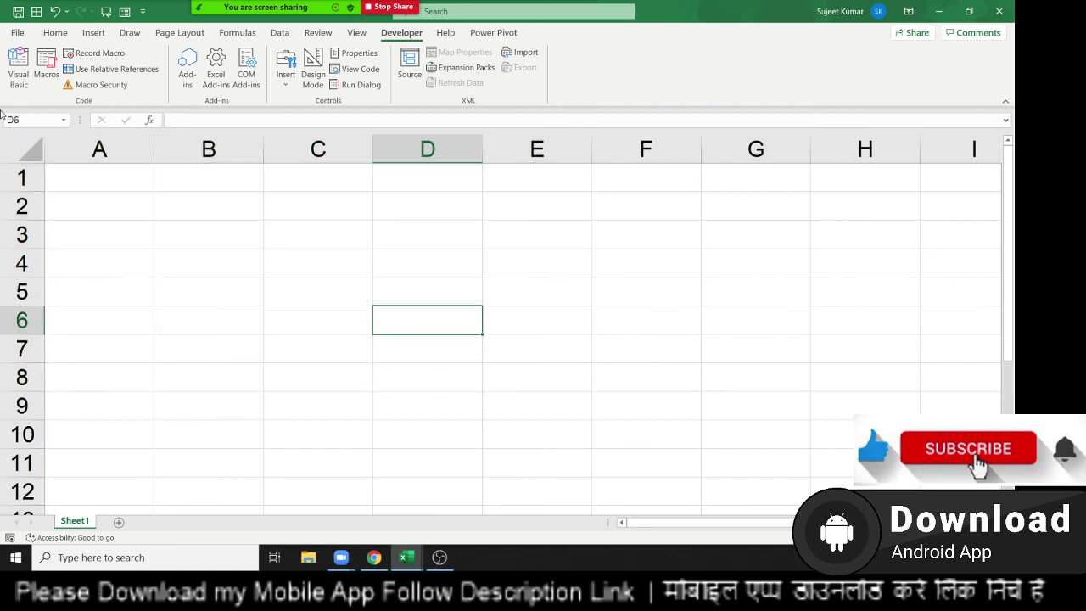
key(Up)
key(Up)
key(Up)
key(Up)
key(Up)
key(Left)
key(Left)
key(Left)
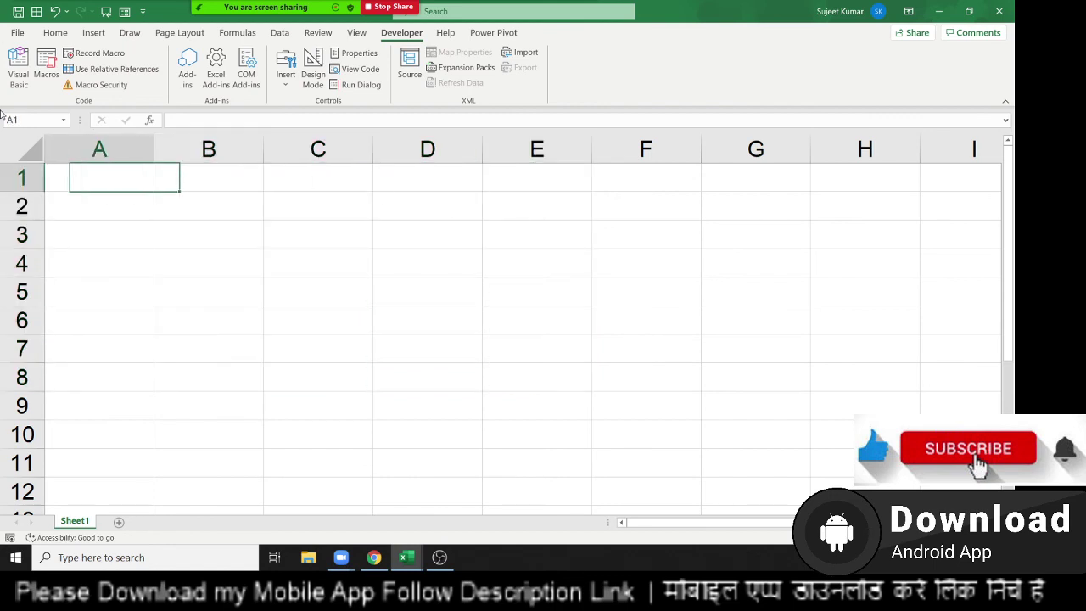
- Switch from the blank Excel sheet to the Chrome window showing WhatsApp Web
key(Right)
key(Right)
key(Right)
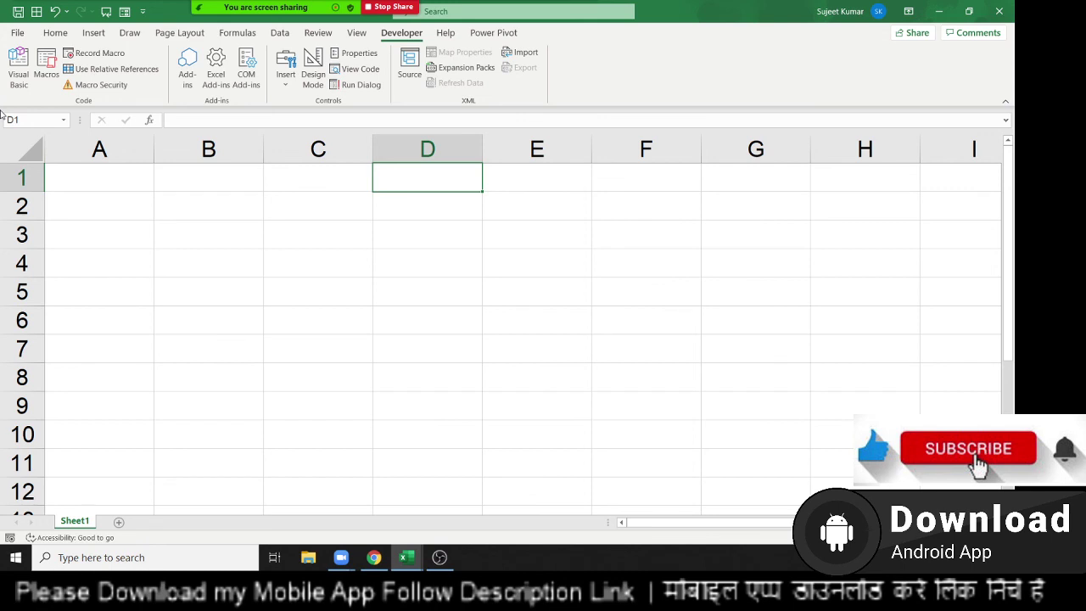
click(374, 558)
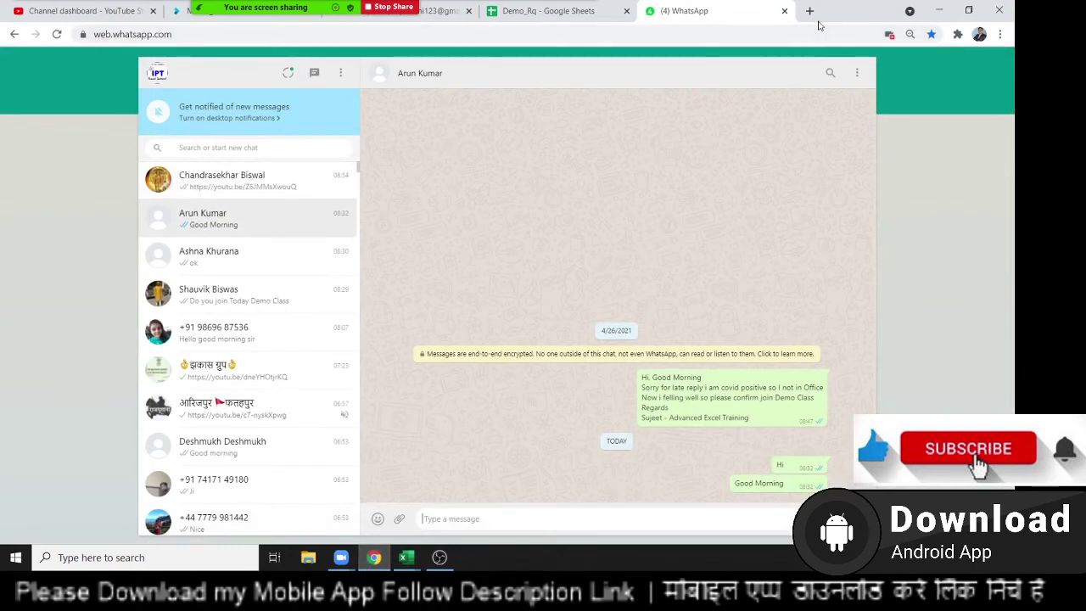
- Open excel-vba.com in a new Chrome tab via the 'exce' autocomplete
click(810, 13)
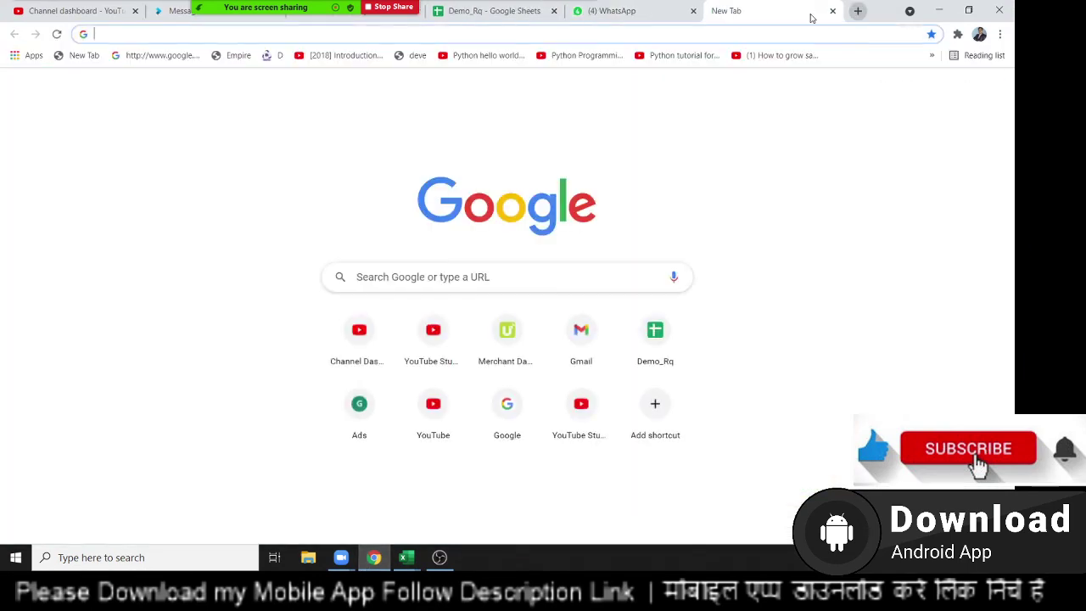
text(exce)
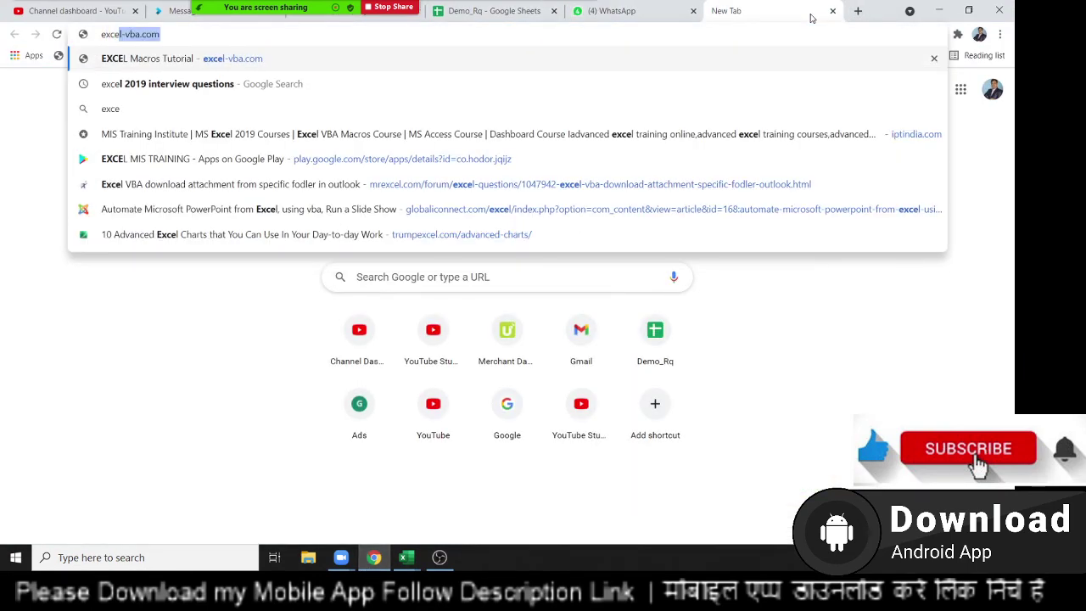
key(Return)
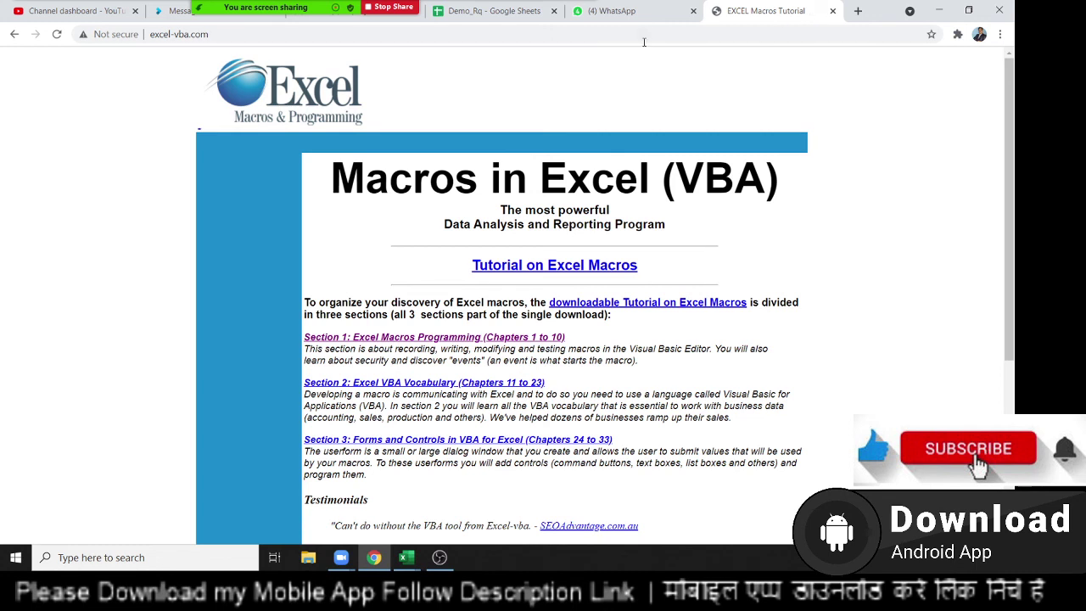
- Copy the excel-vba.com web address from the address bar
click(330, 34)
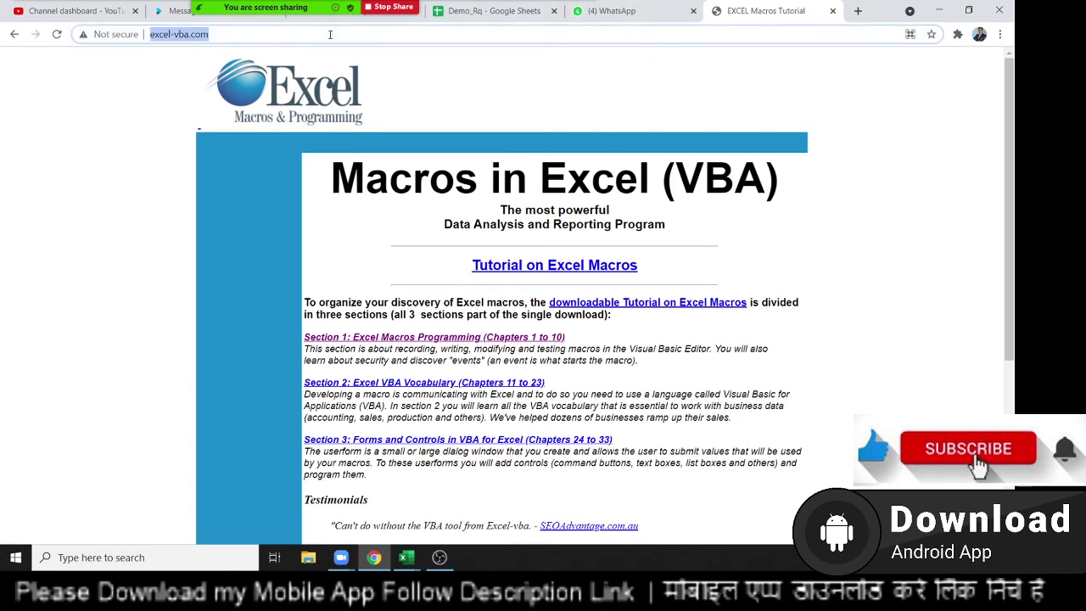
right_click(168, 36)
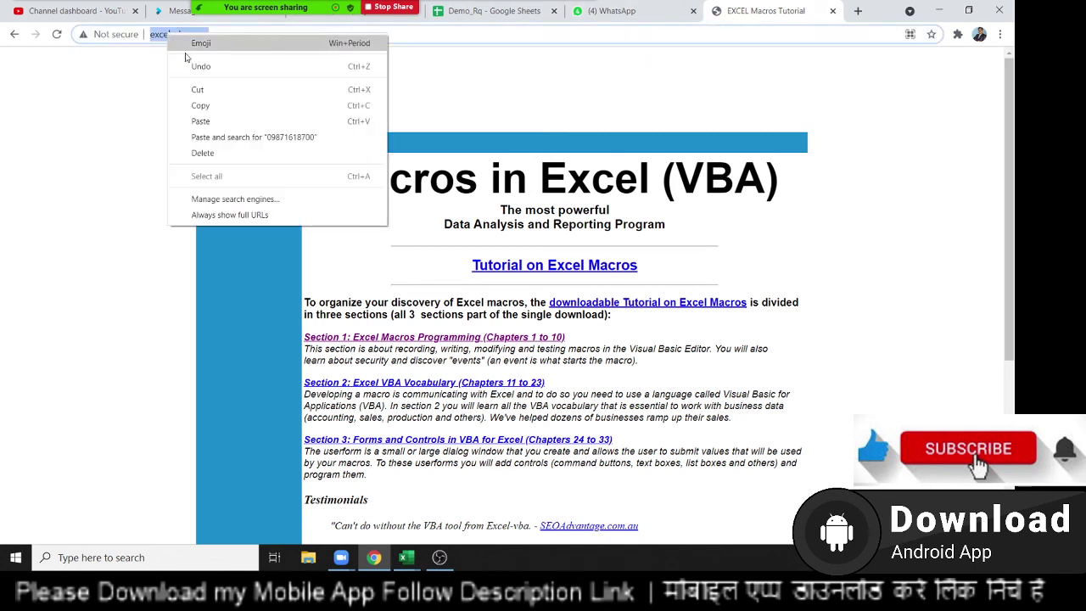
click(215, 109)
click(638, 12)
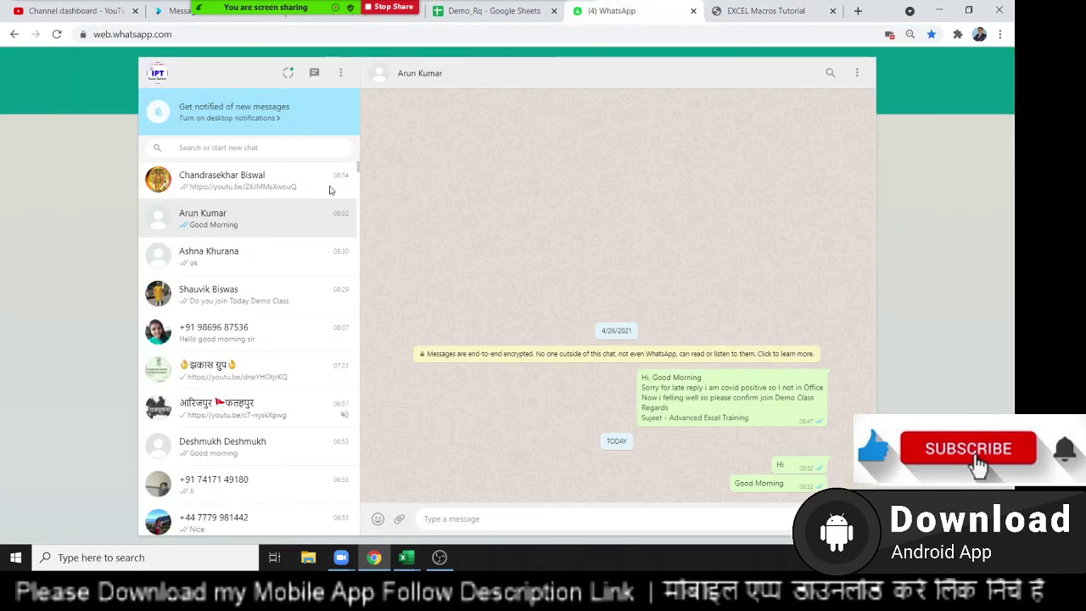
click(237, 193)
click(482, 520)
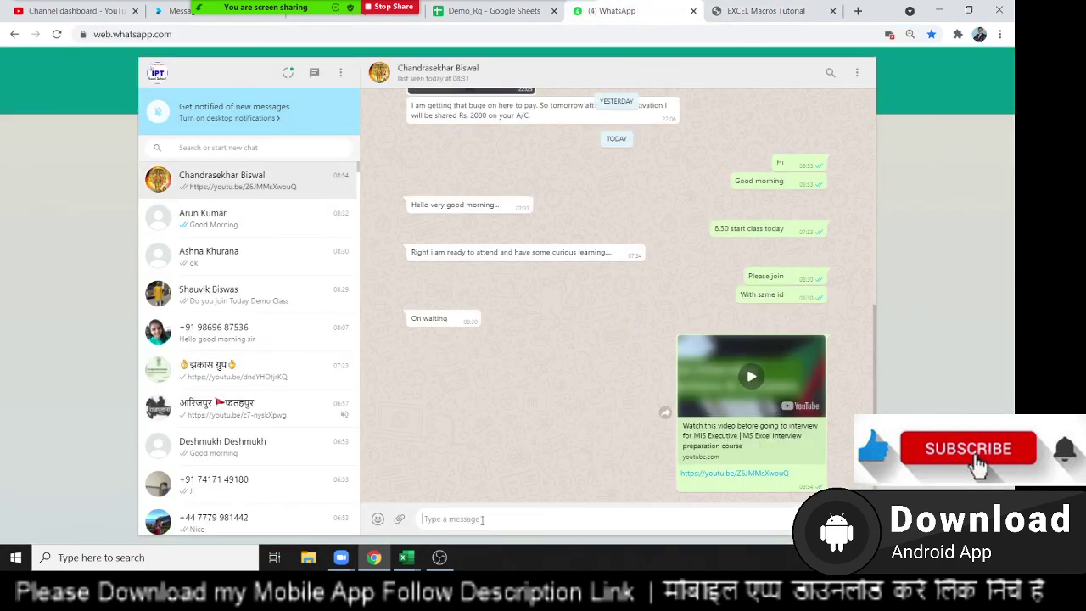
right_click(488, 517)
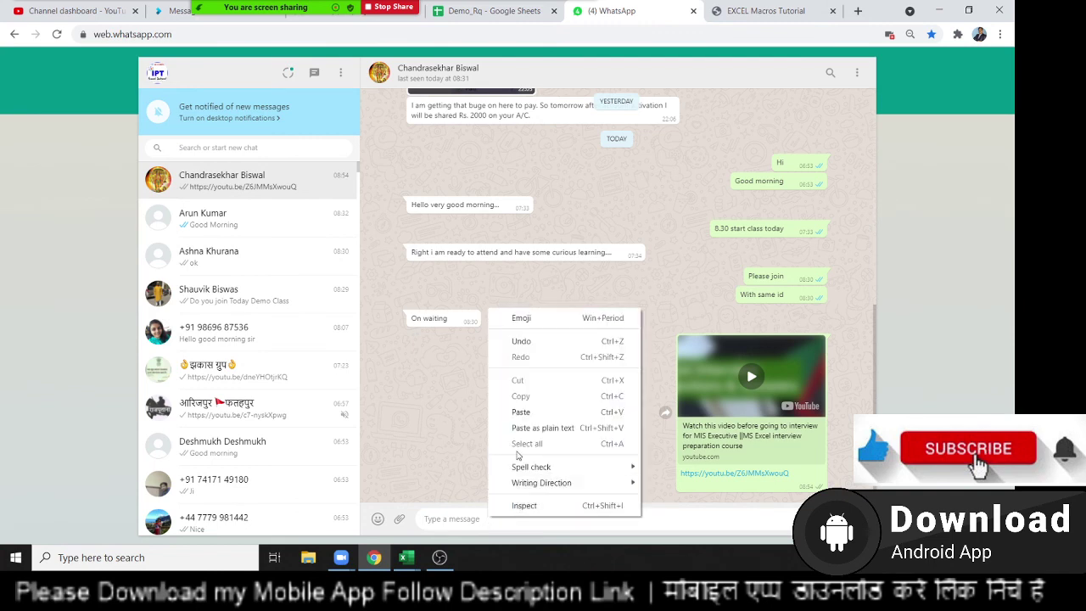
click(526, 411)
key(Return)
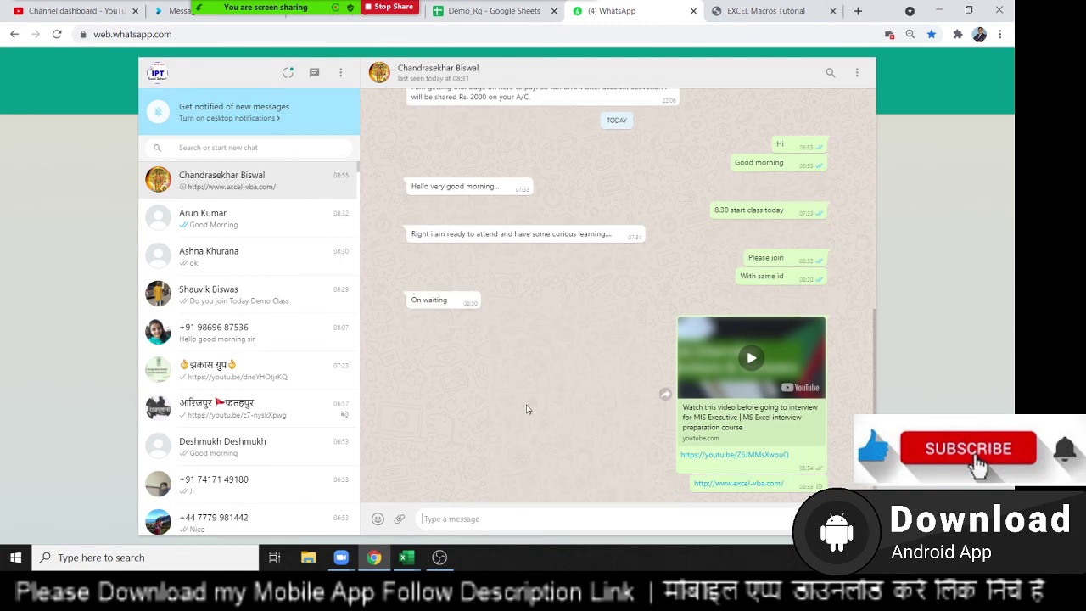
click(764, 10)
click(552, 337)
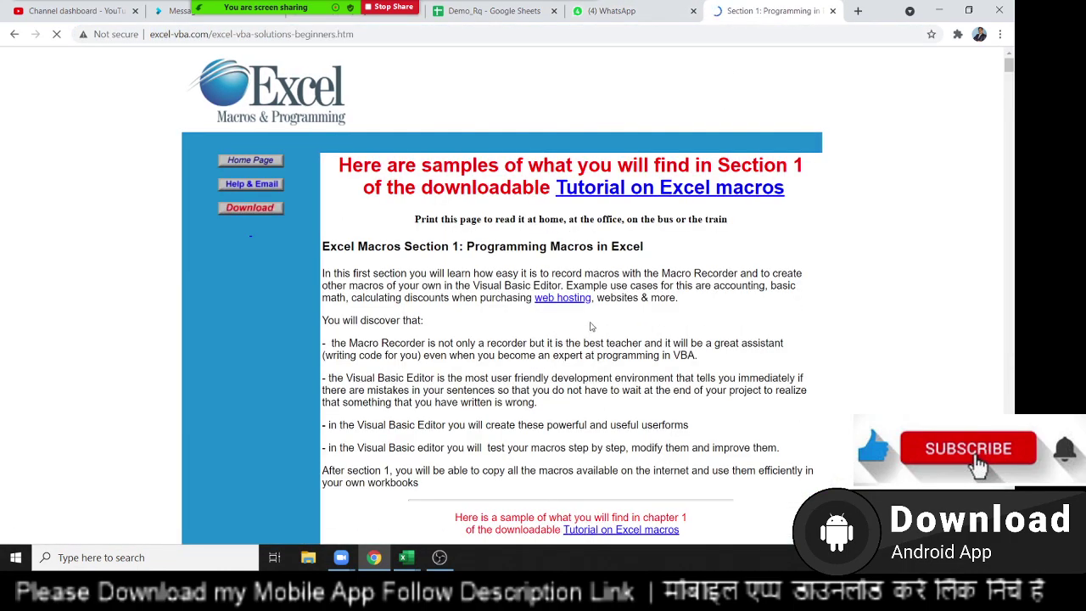
scroll(611, 308, down, 3)
scroll(618, 259, down, 2)
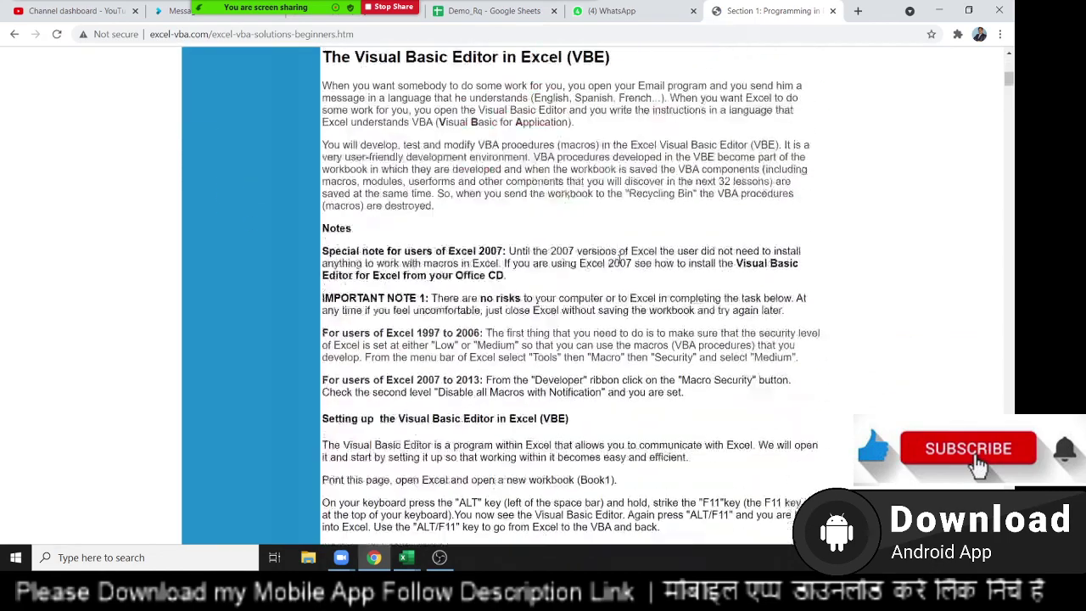
scroll(618, 259, down, 2)
scroll(618, 260, down, 3)
scroll(618, 259, down, 3)
scroll(620, 261, down, 3)
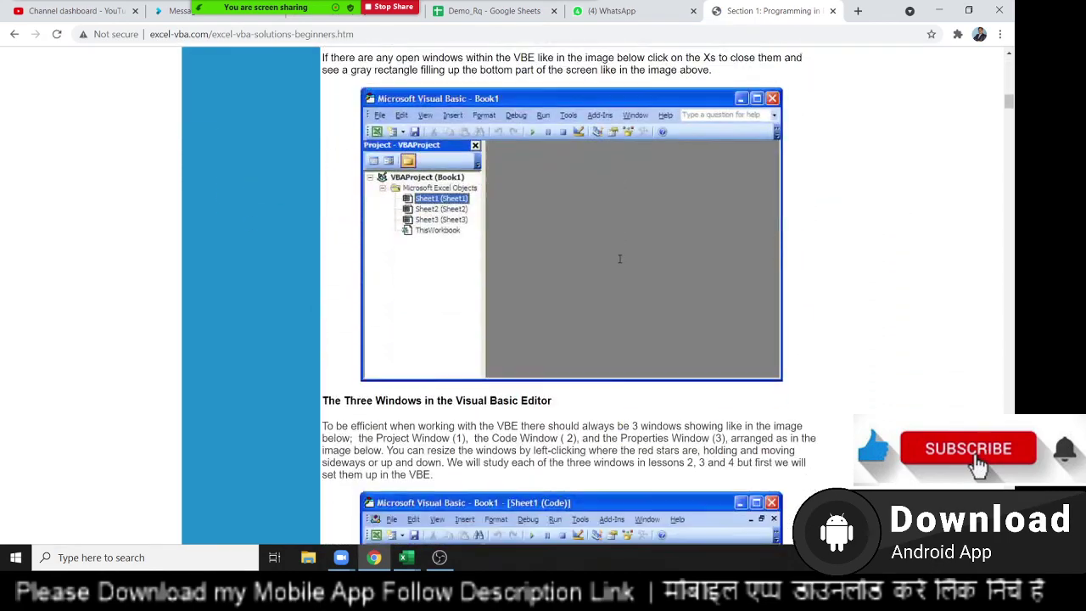
scroll(620, 261, down, 4)
scroll(619, 262, down, 3)
scroll(619, 262, down, 2)
scroll(619, 263, down, 3)
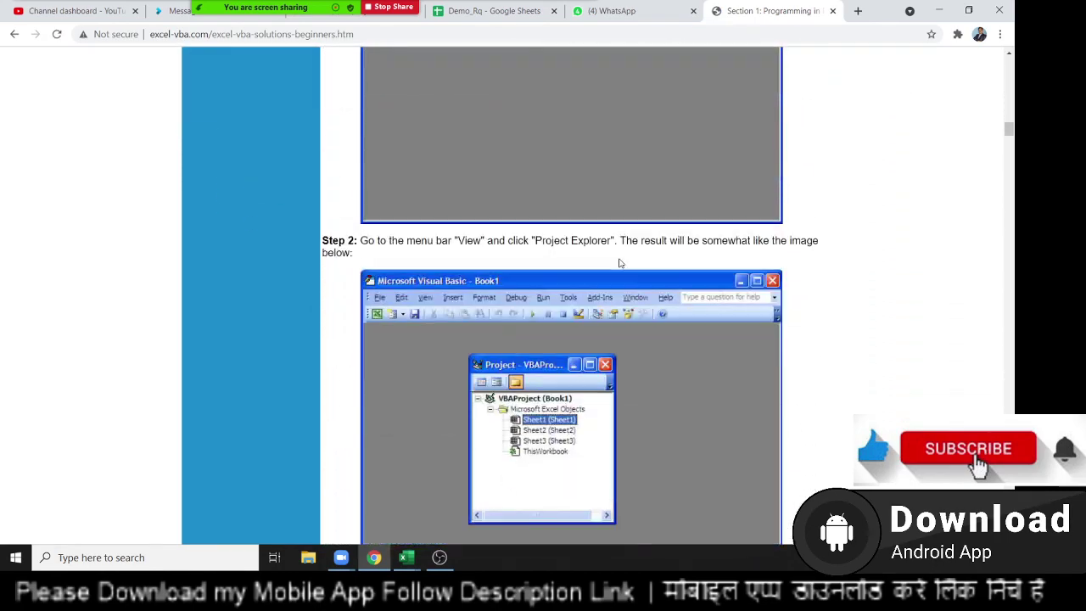
scroll(620, 263, down, 3)
scroll(620, 263, down, 2)
scroll(619, 263, down, 4)
scroll(619, 266, down, 3)
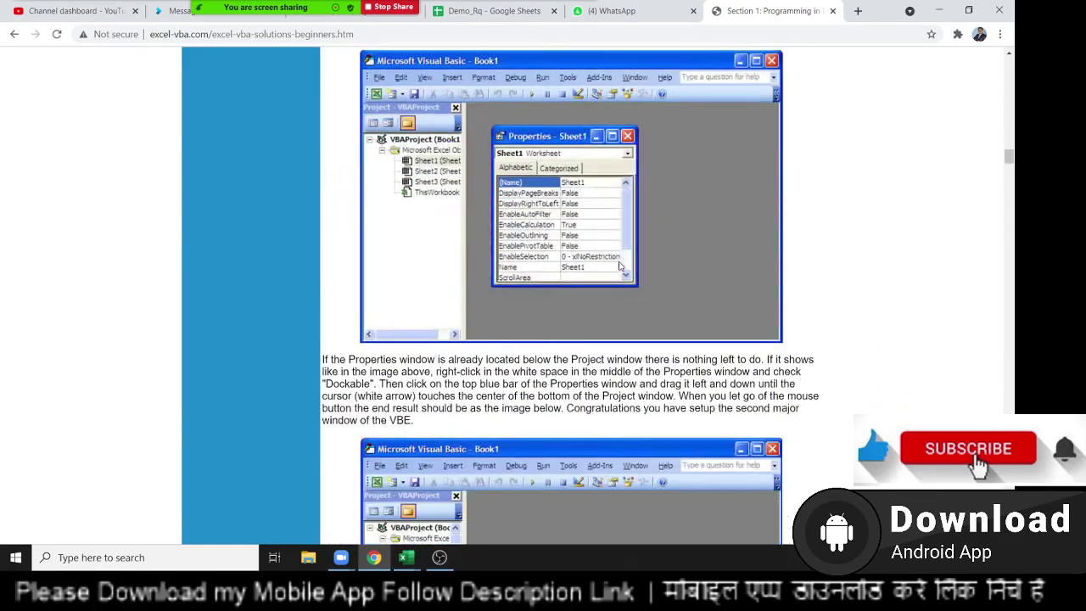
scroll(619, 265, down, 4)
scroll(620, 265, down, 4)
scroll(620, 265, down, 4)
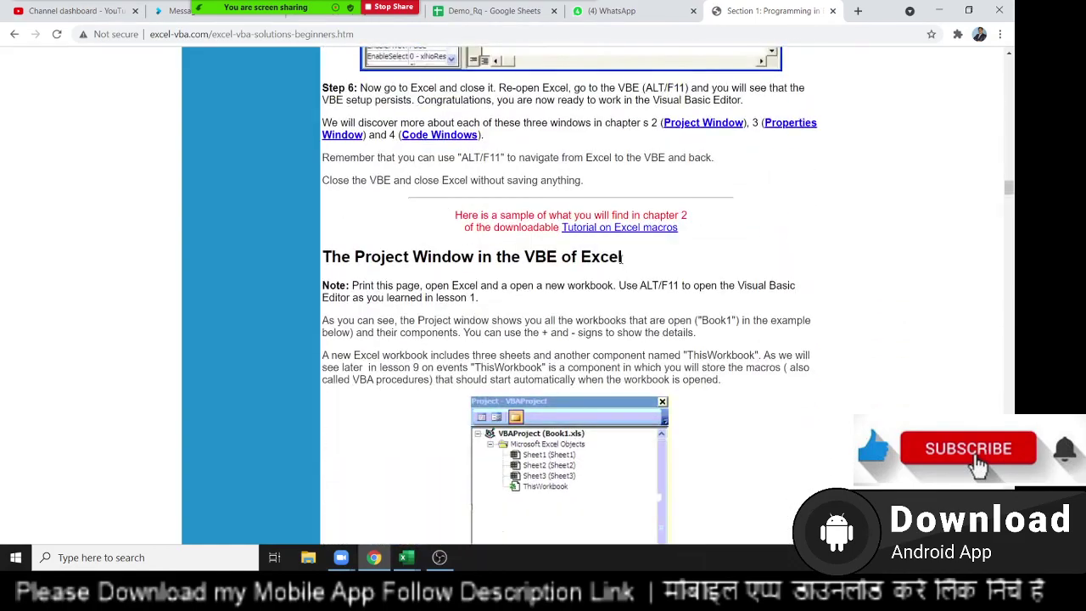
scroll(621, 263, down, 3)
scroll(621, 263, down, 2)
scroll(622, 262, down, 5)
scroll(621, 263, down, 3)
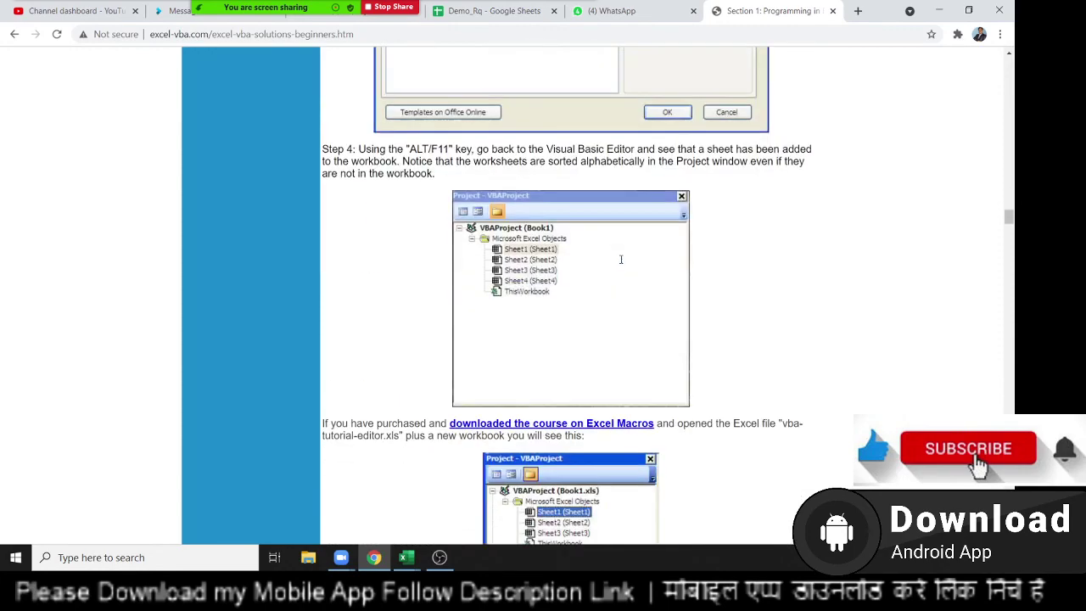
scroll(621, 263, down, 3)
scroll(621, 263, down, 4)
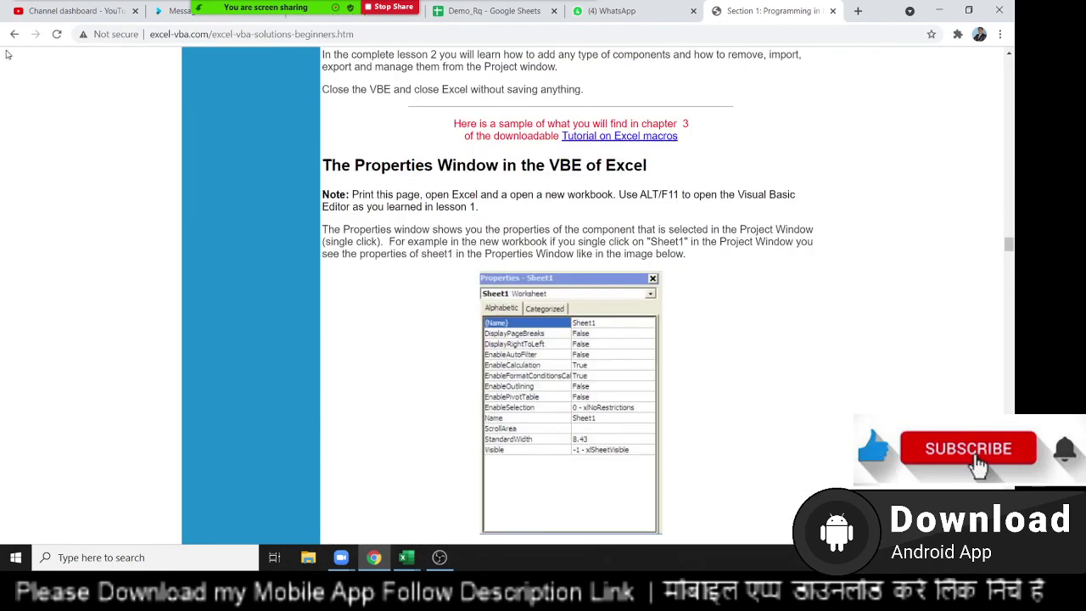
click(14, 34)
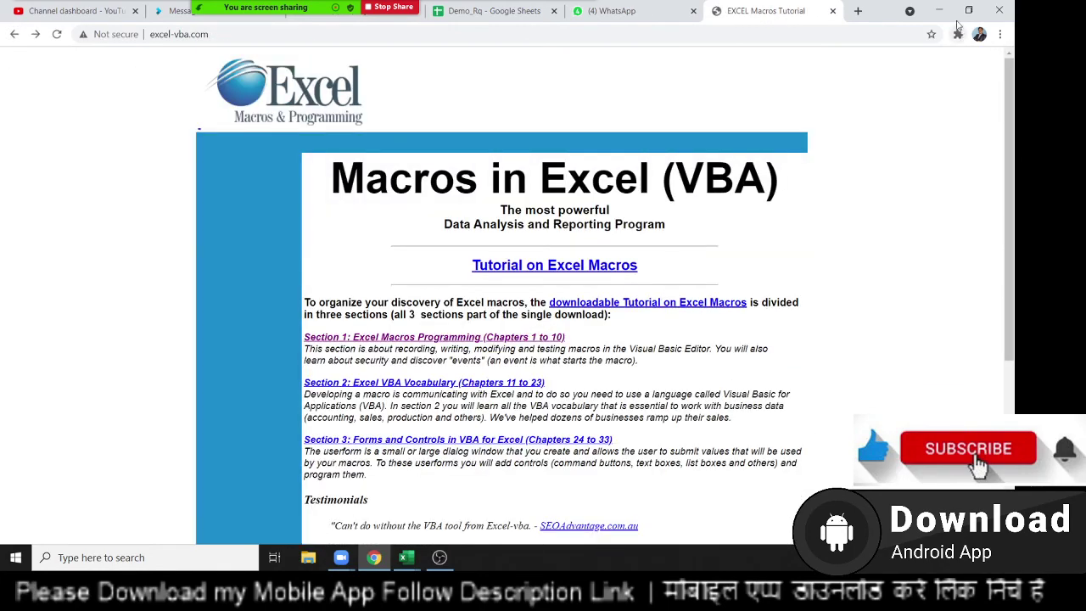